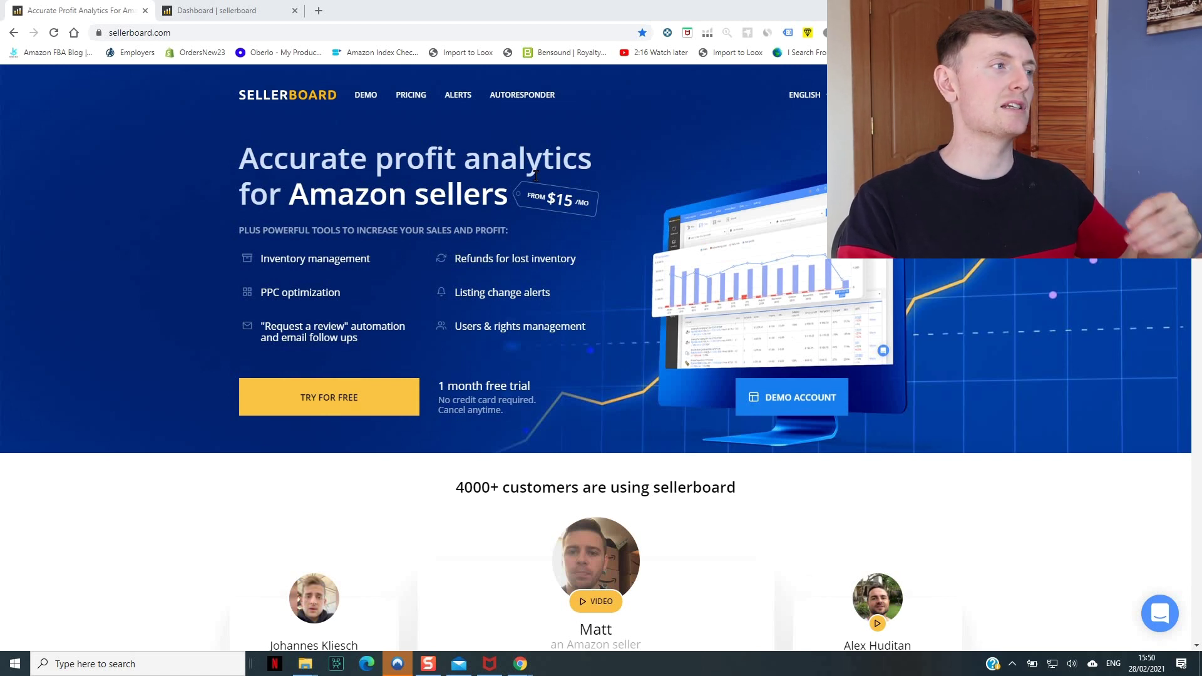
# - Browse the Standard, Professional, Business and Enterprise pricing plans, then return to the Dashboard tab
pyautogui.click(414, 95)
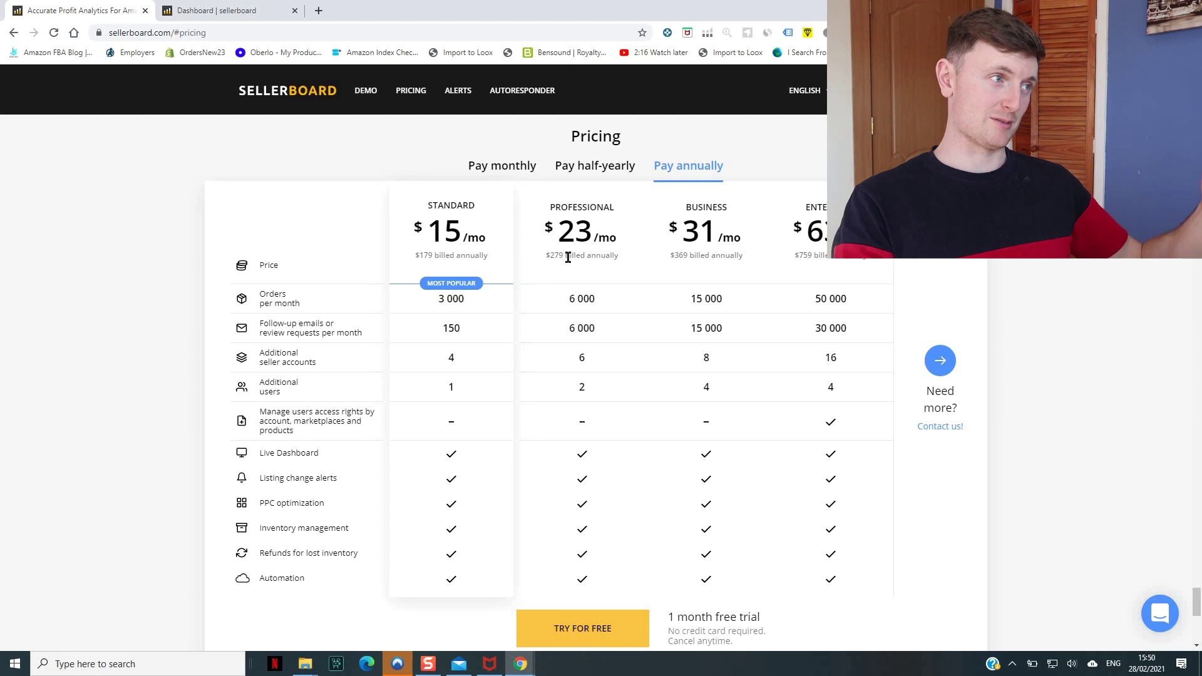
pyautogui.scroll(1, 445, 250)
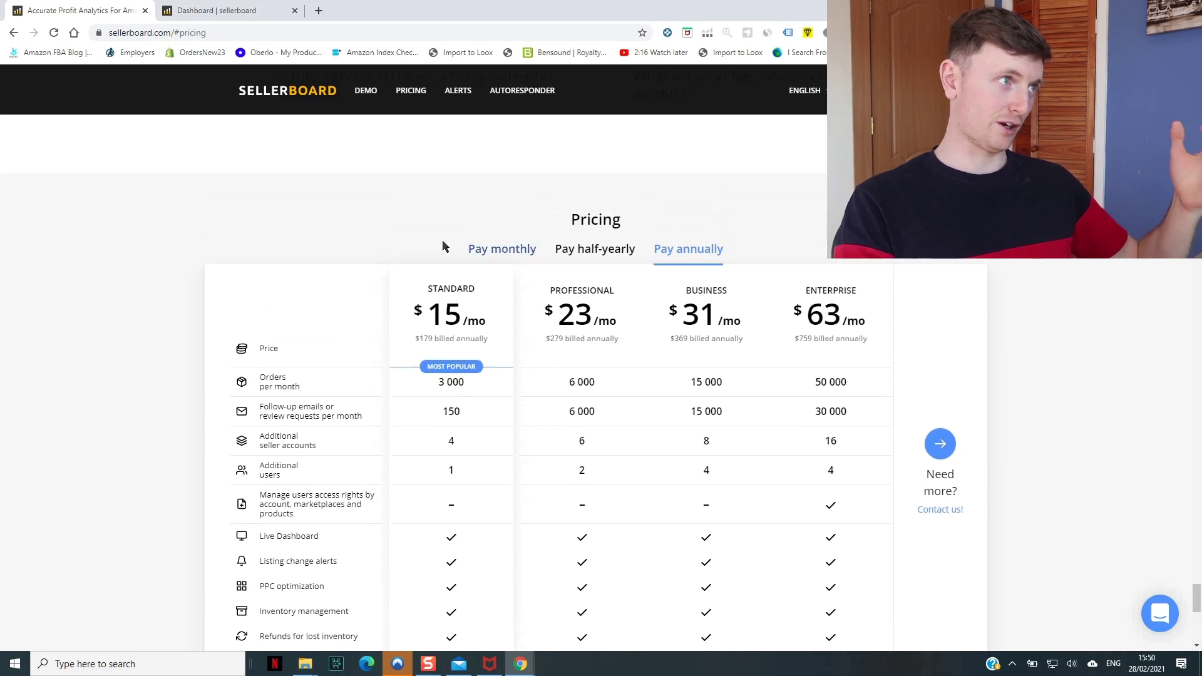
pyautogui.scroll(1, 376, 125)
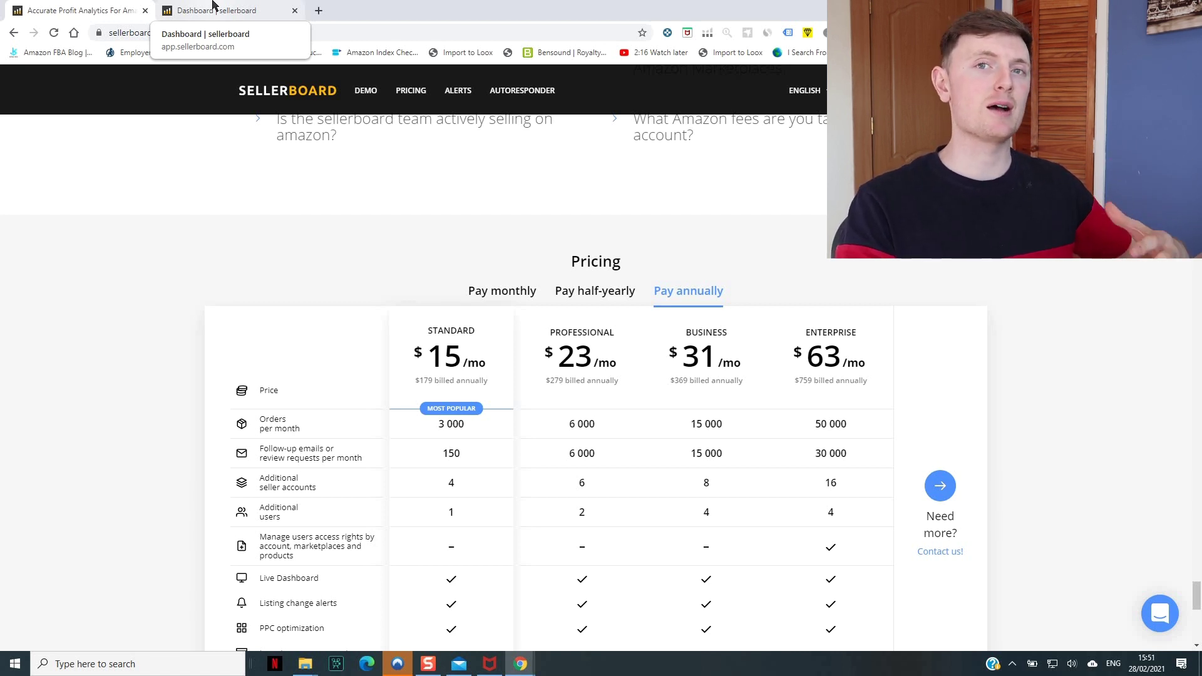
pyautogui.click(214, 5)
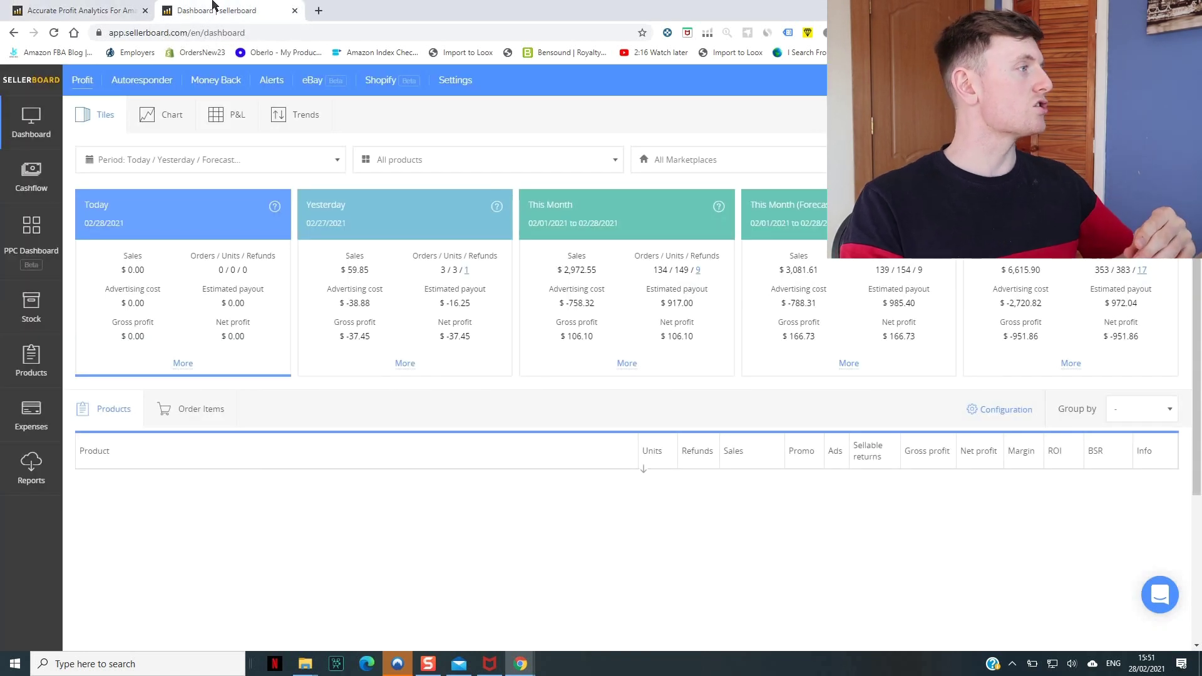
# - Reload the profit dashboard from the Dashboard link in the left sidebar
pyautogui.click(36, 122)
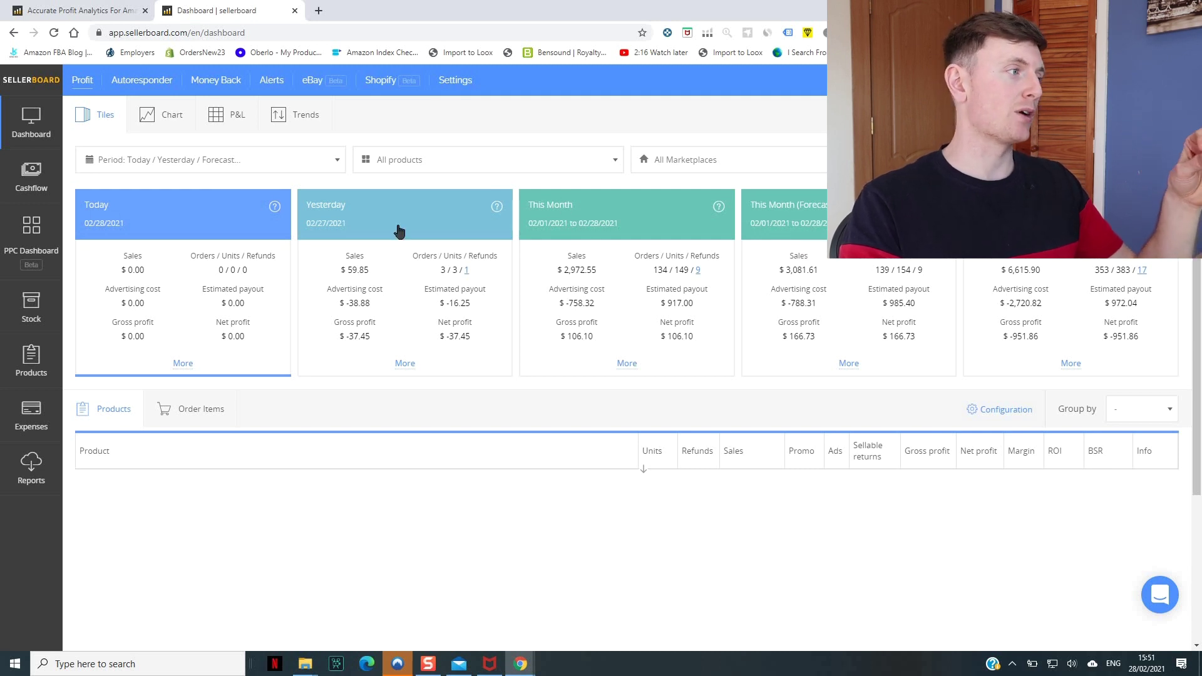
# - Glance at today's breakdown, then split this month's sales and units into organic and PPC
pyautogui.click(182, 364)
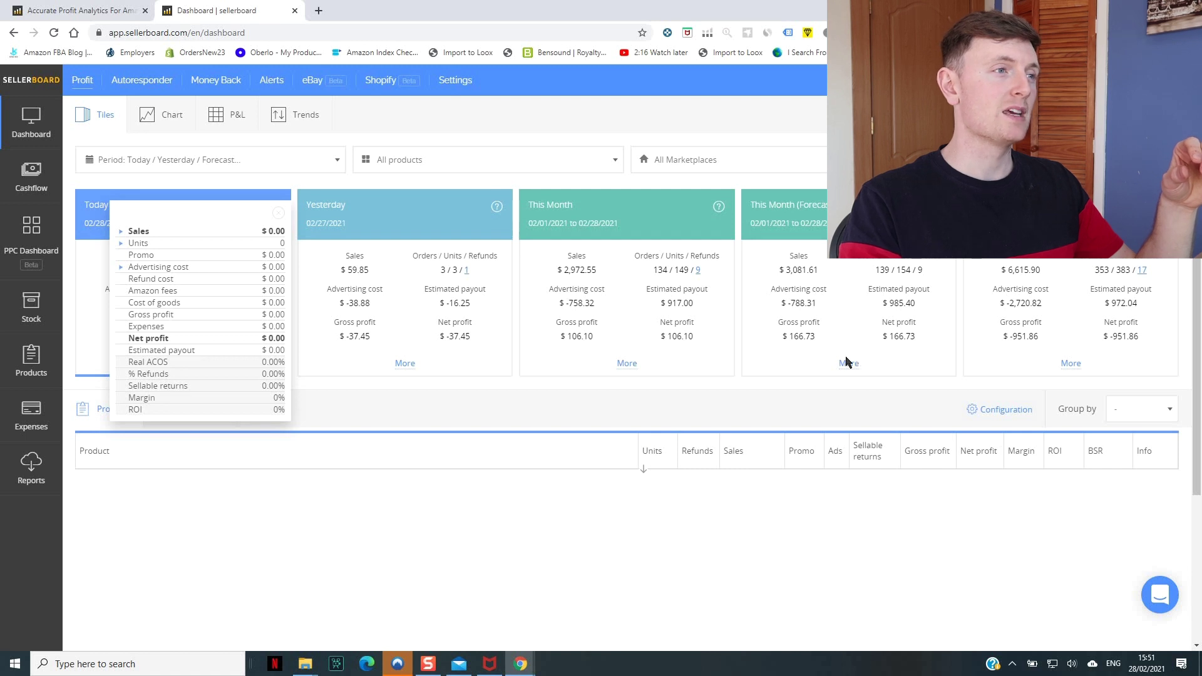
pyautogui.click(739, 370)
pyautogui.click(627, 364)
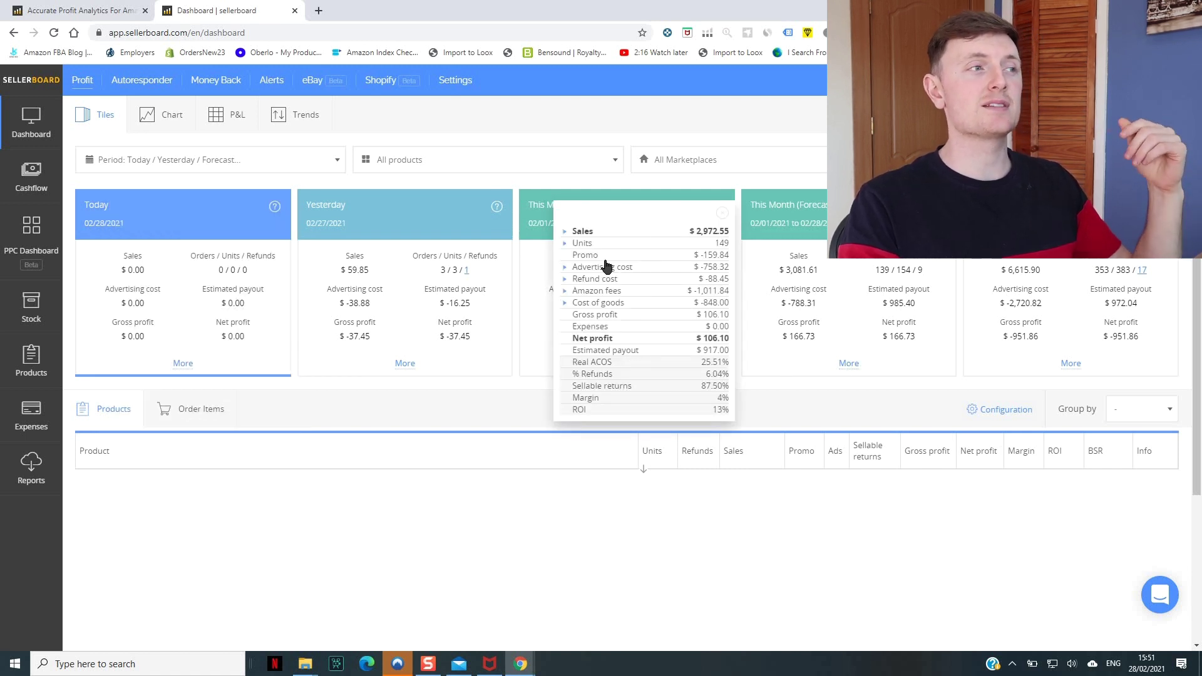
pyautogui.click(566, 236)
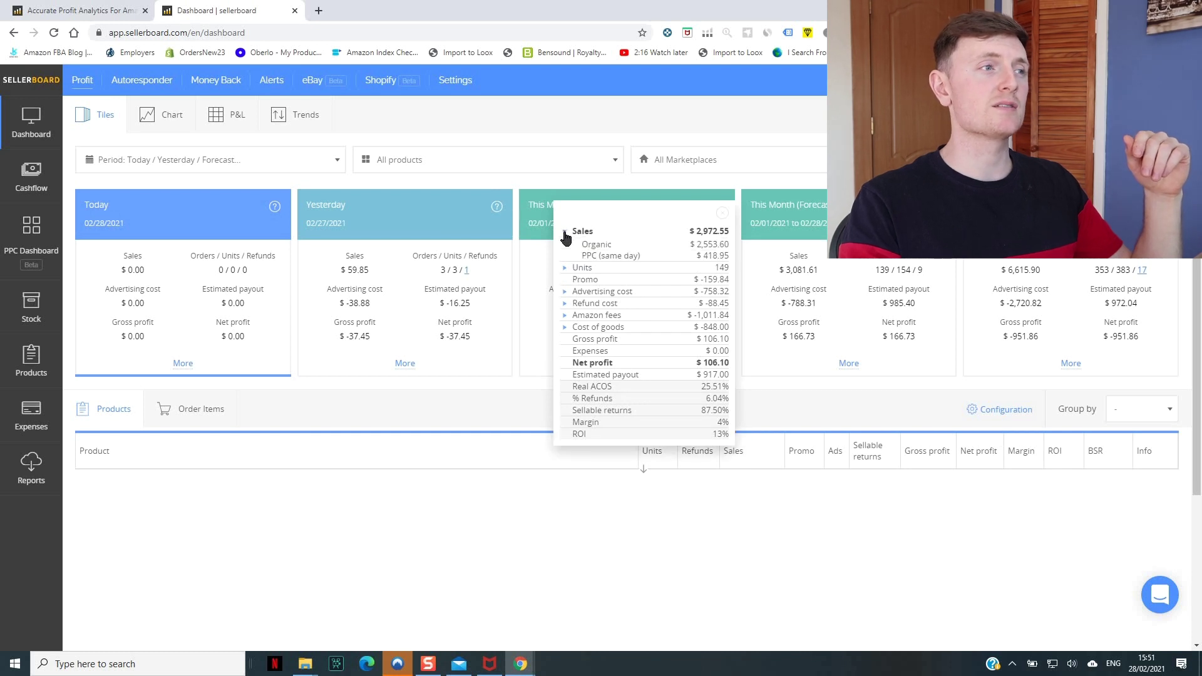
pyautogui.moveTo(604, 257)
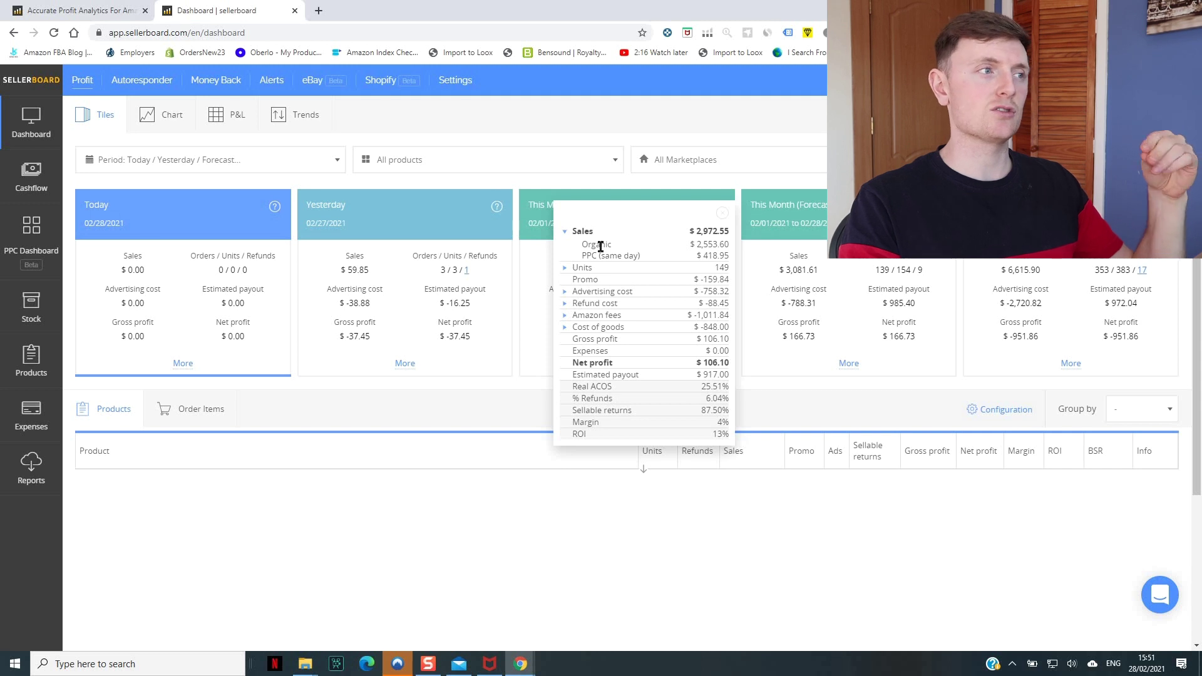
pyautogui.click(566, 269)
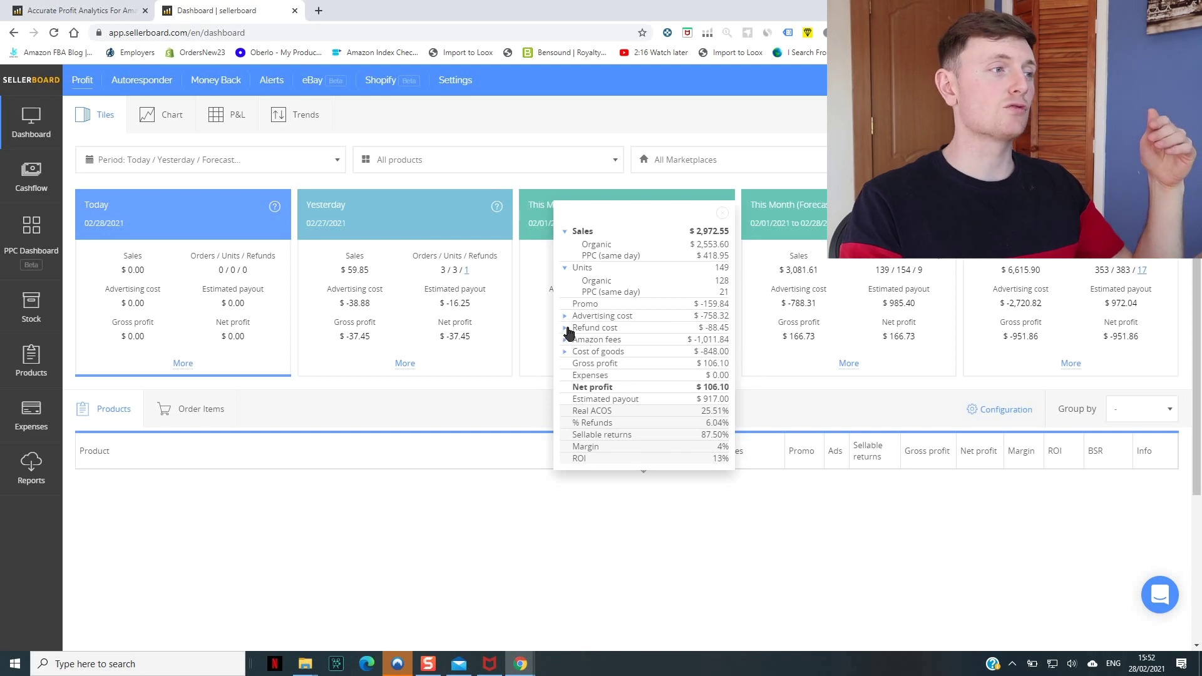
# - Inspect this month's refund cost details and the 6.04% refund rate, then close the breakdown
pyautogui.click(565, 328)
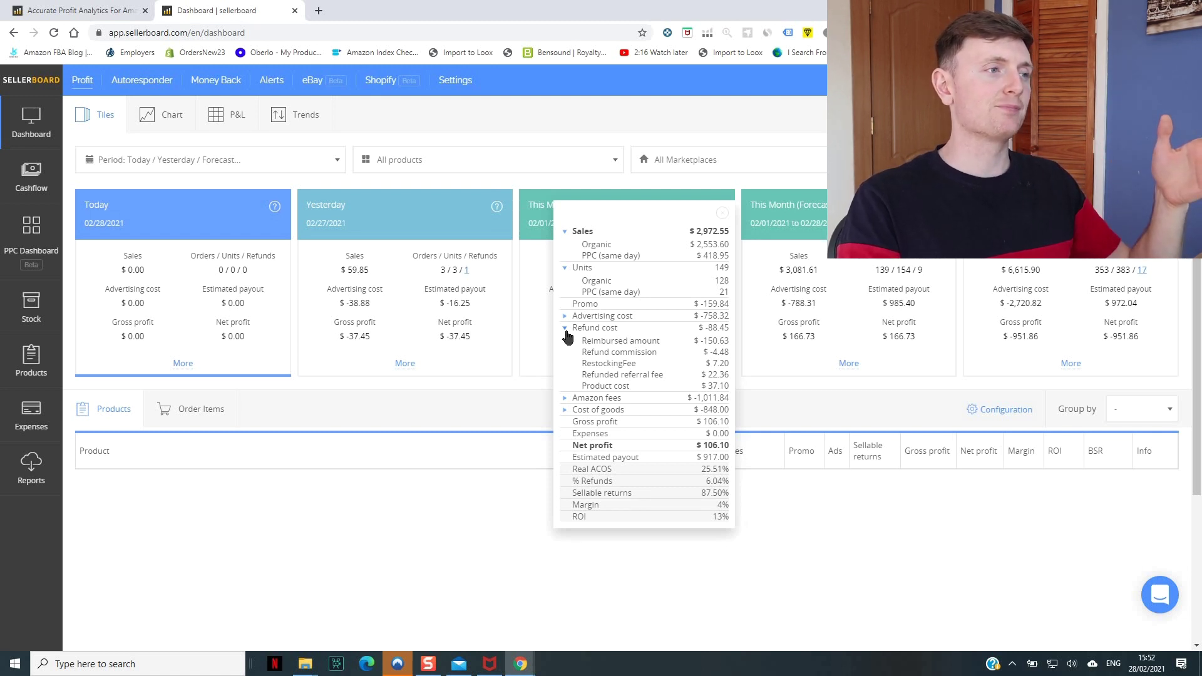
pyautogui.click(566, 328)
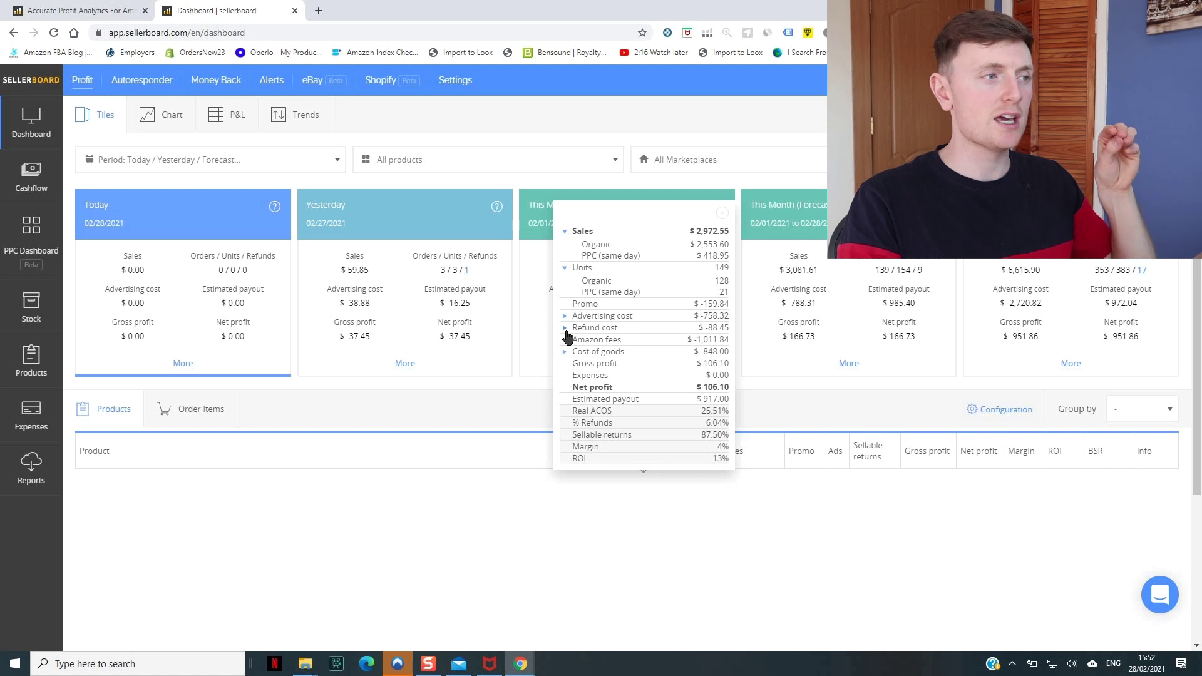
pyautogui.moveTo(590, 428)
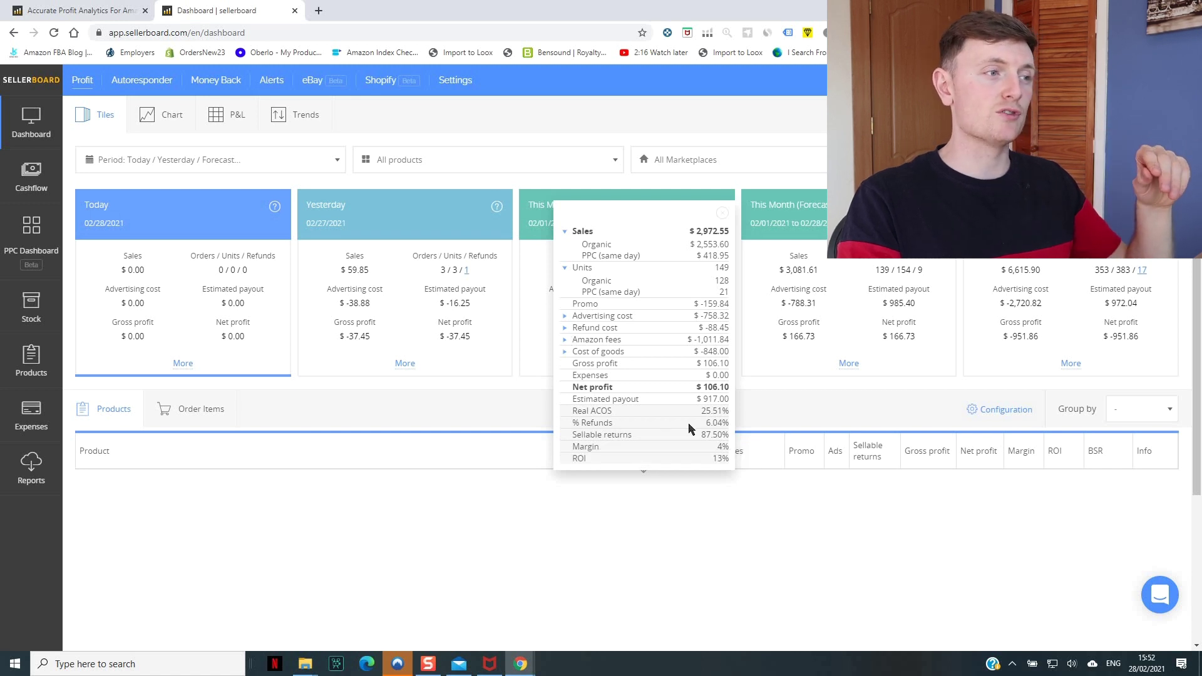
pyautogui.moveTo(707, 423); pyautogui.dragTo(726, 421)
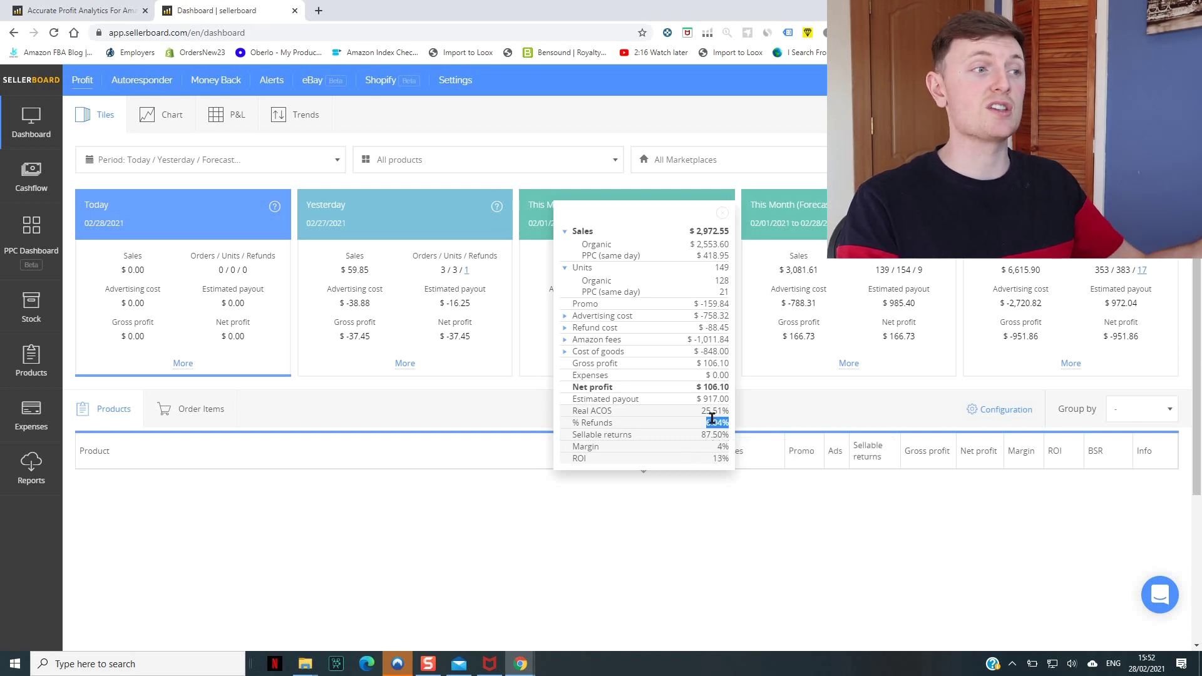
pyautogui.click(684, 430)
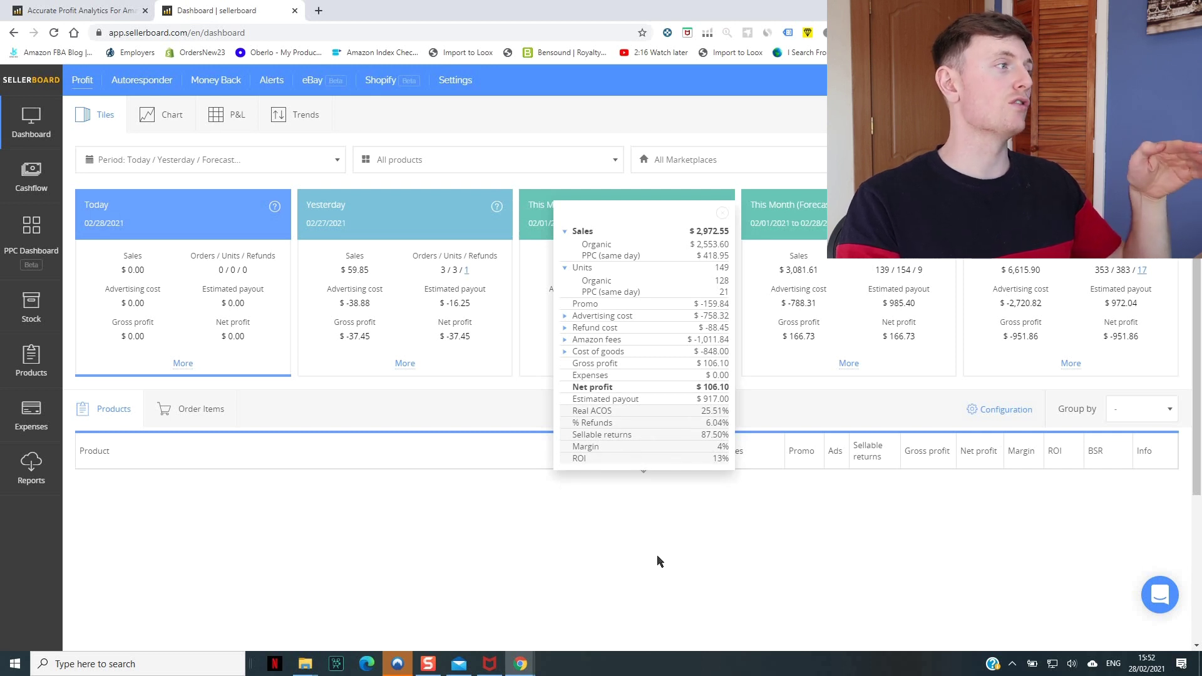
pyautogui.click(548, 439)
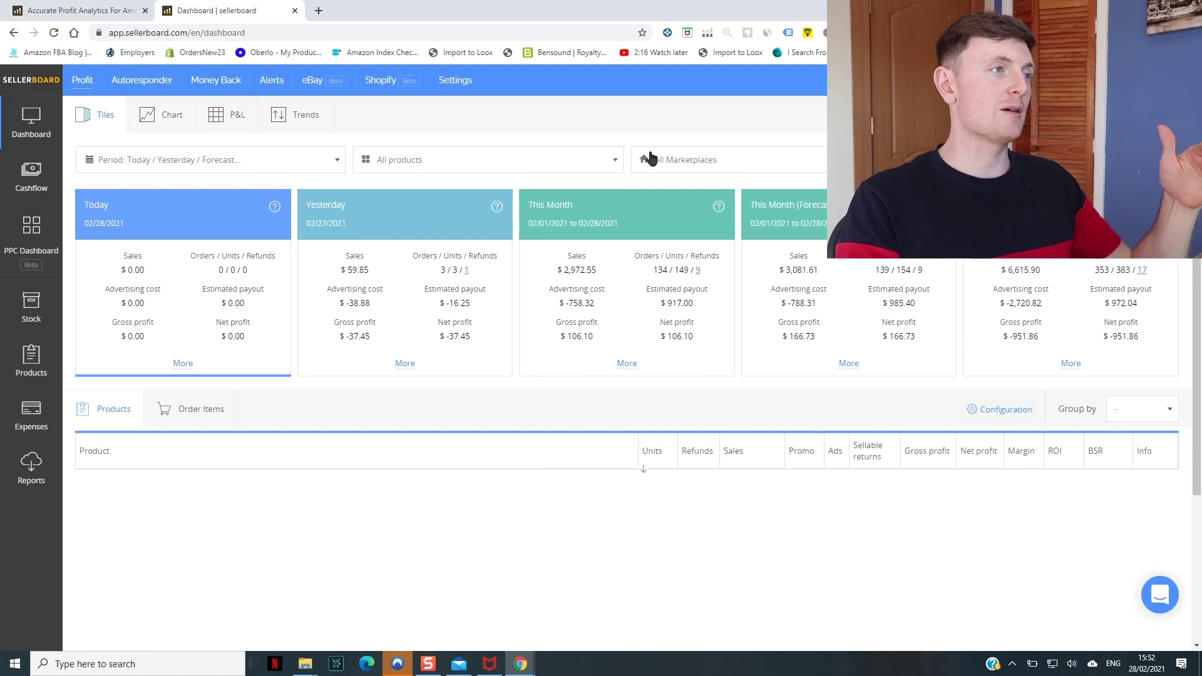
# - Check the marketplace and reporting-period options, leaving both unchanged
pyautogui.click(694, 167)
pyautogui.click(308, 167)
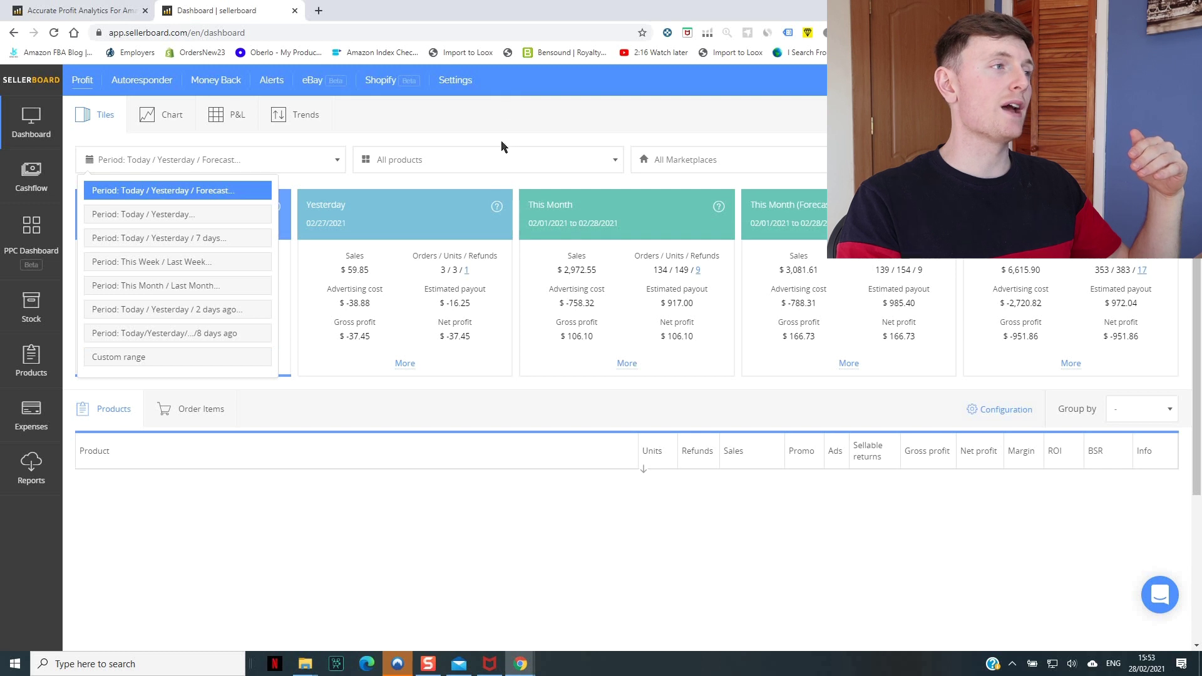
pyautogui.click(367, 168)
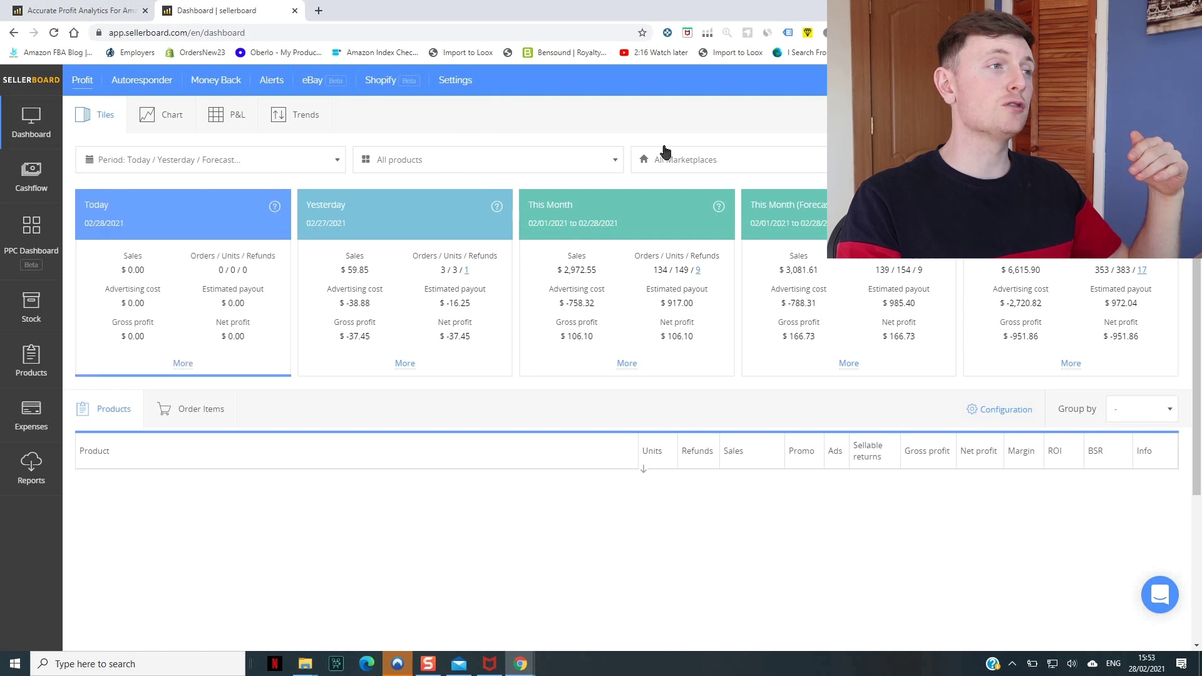
pyautogui.click(729, 164)
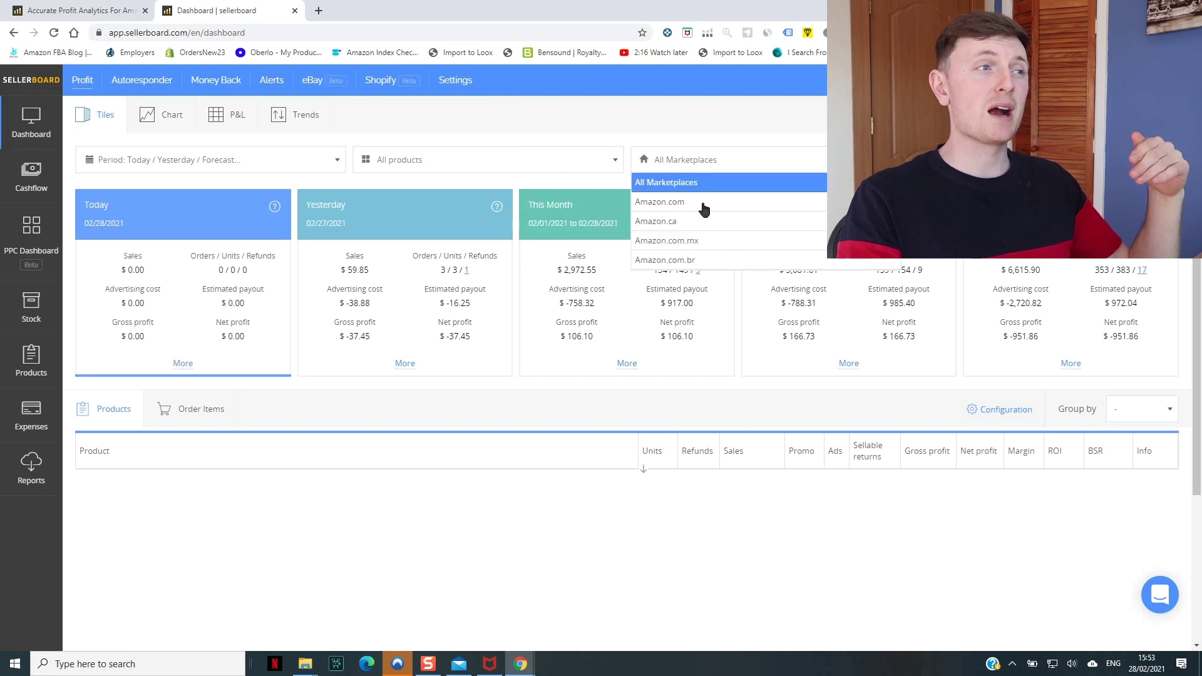
pyautogui.click(699, 127)
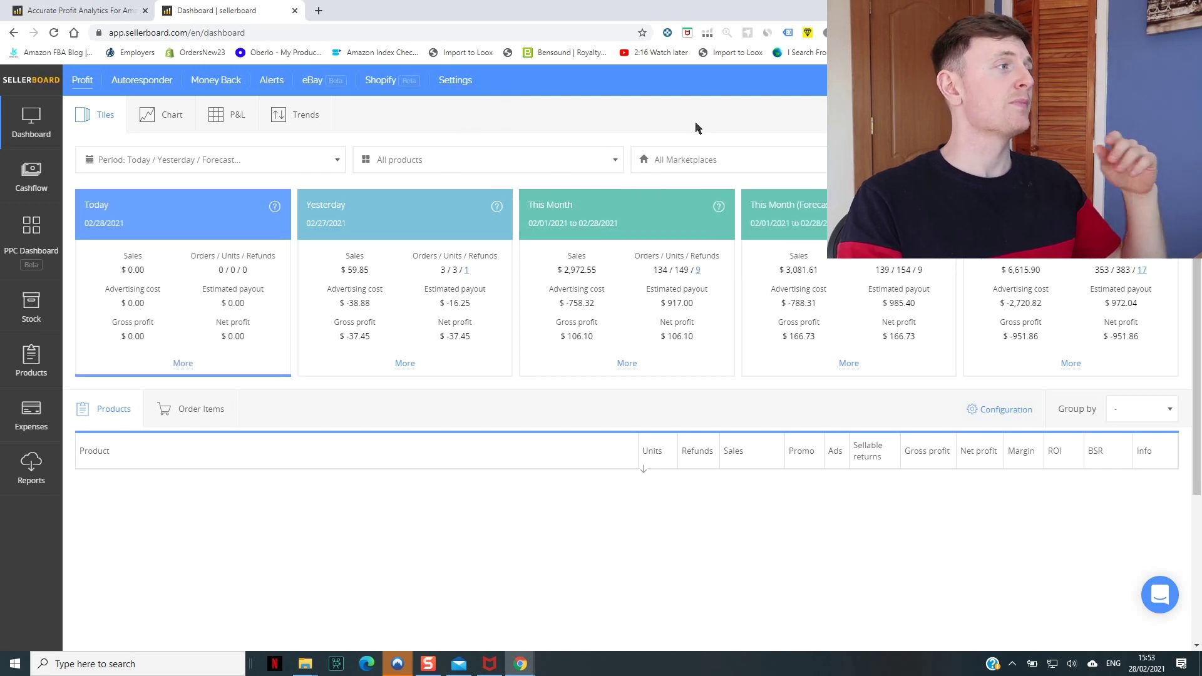
# - Switch to the chart view with a custom January 1 – February 1, 2021 range by week
pyautogui.click(139, 115)
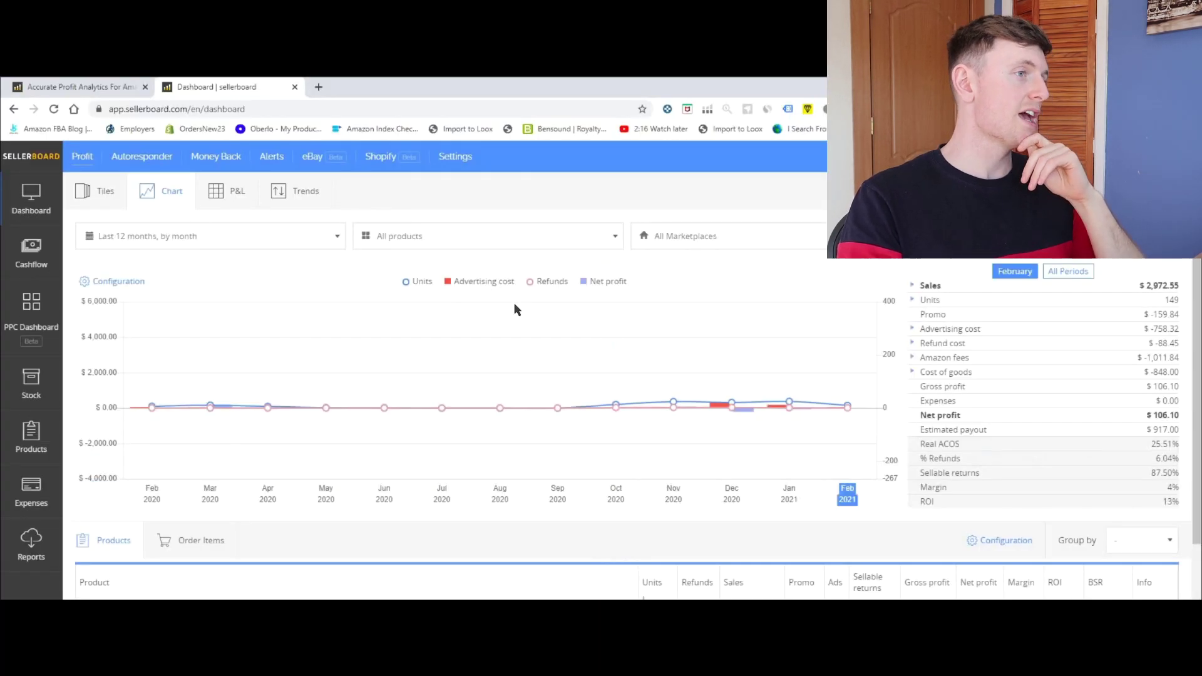
pyautogui.moveTo(221, 381)
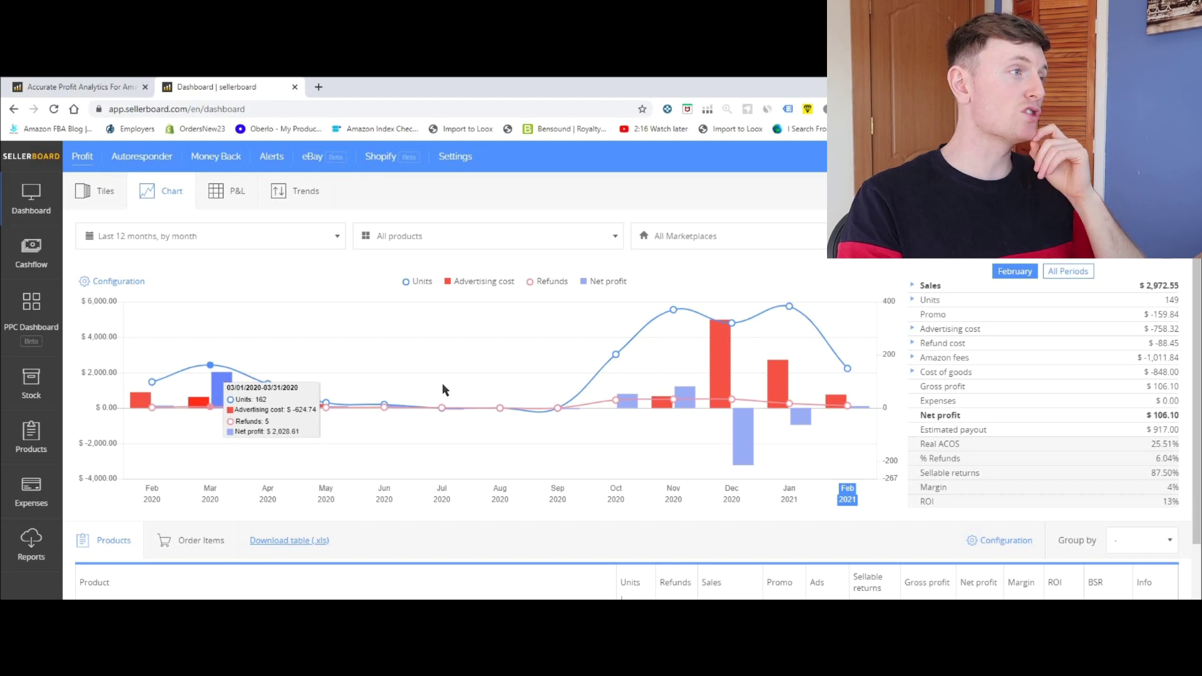
pyautogui.click(282, 244)
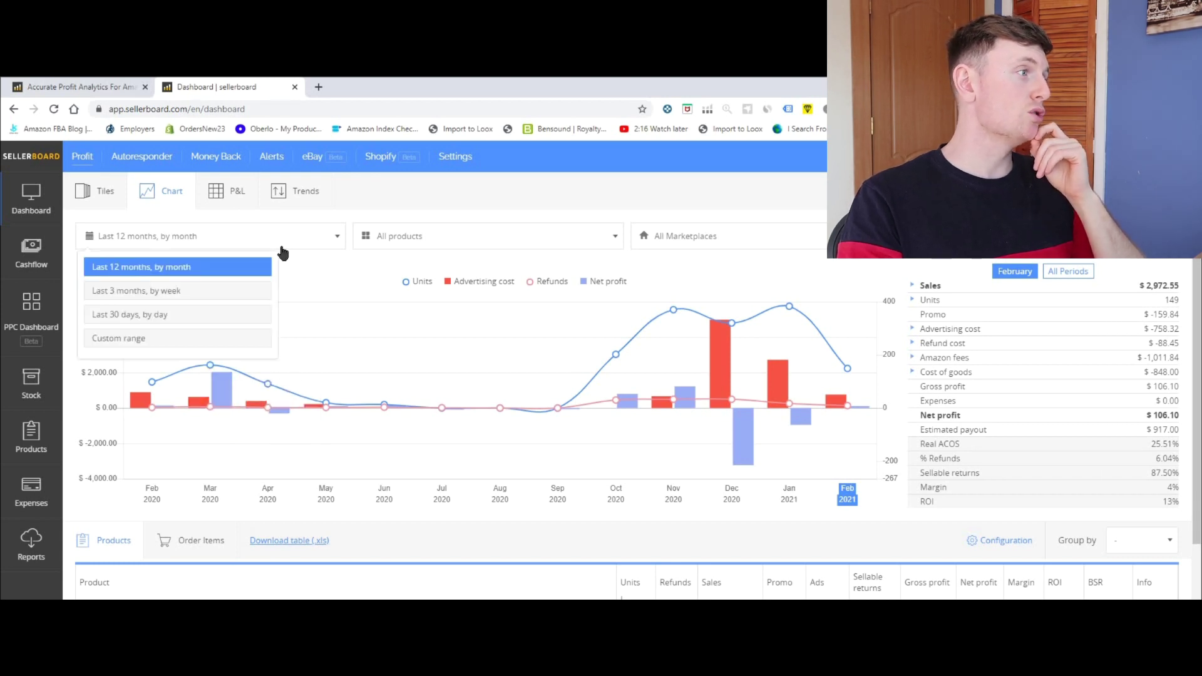
pyautogui.click(224, 339)
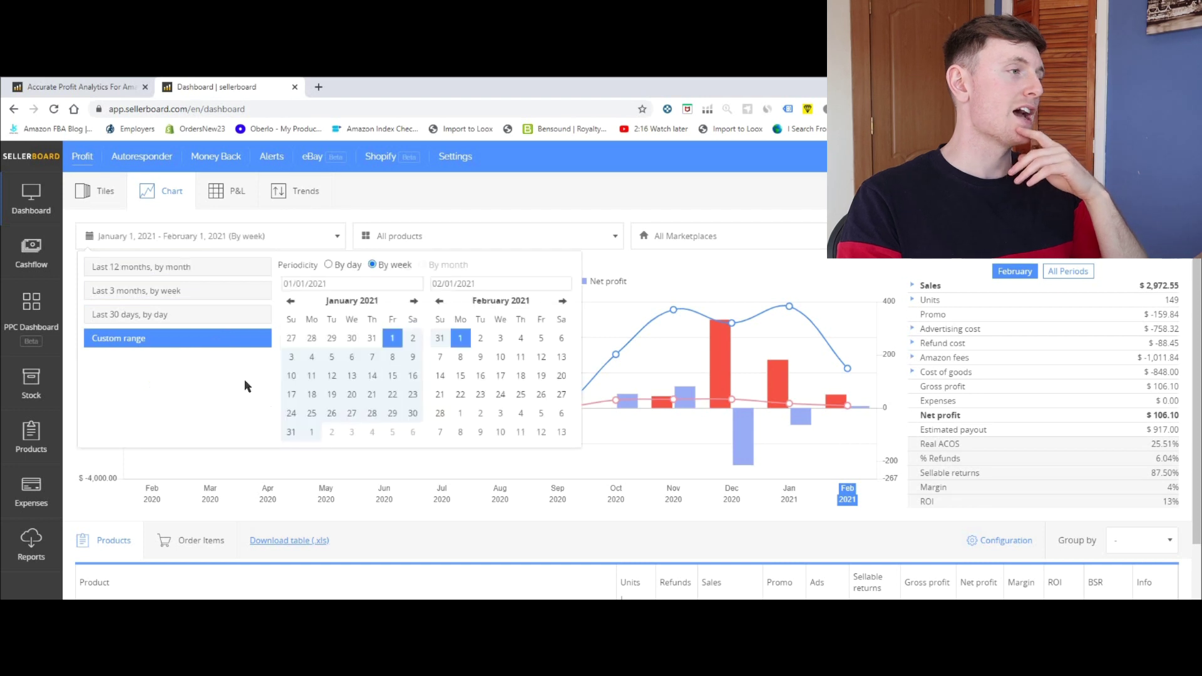
pyautogui.click(539, 501)
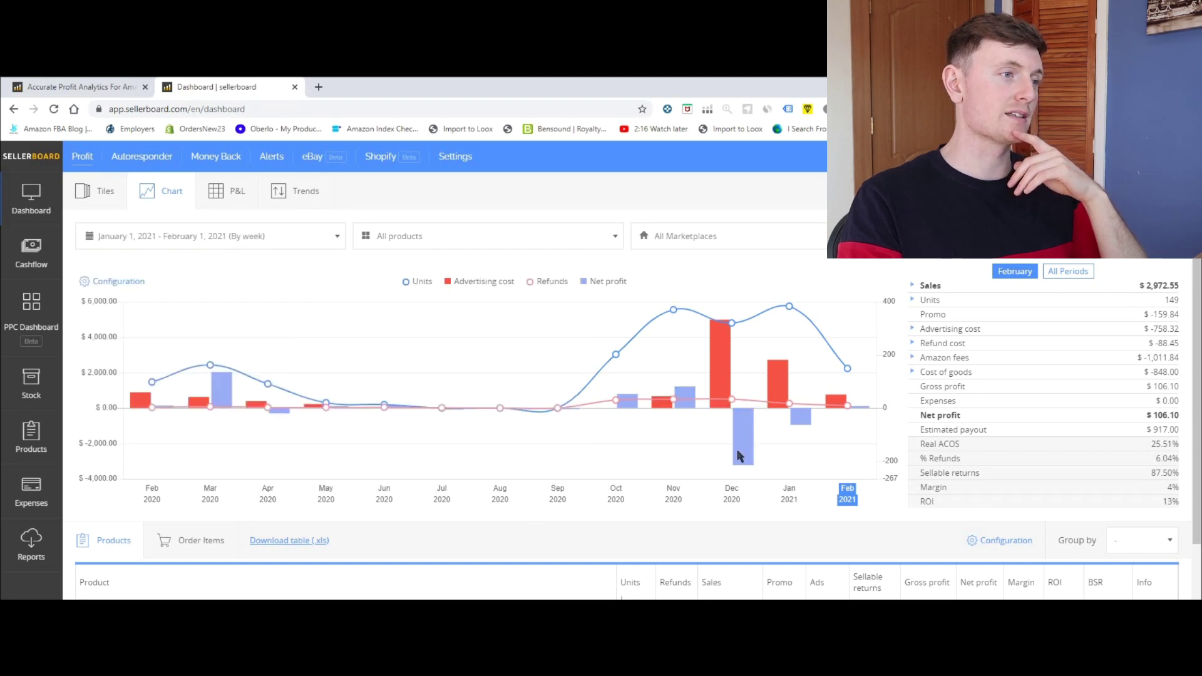
pyautogui.moveTo(737, 452)
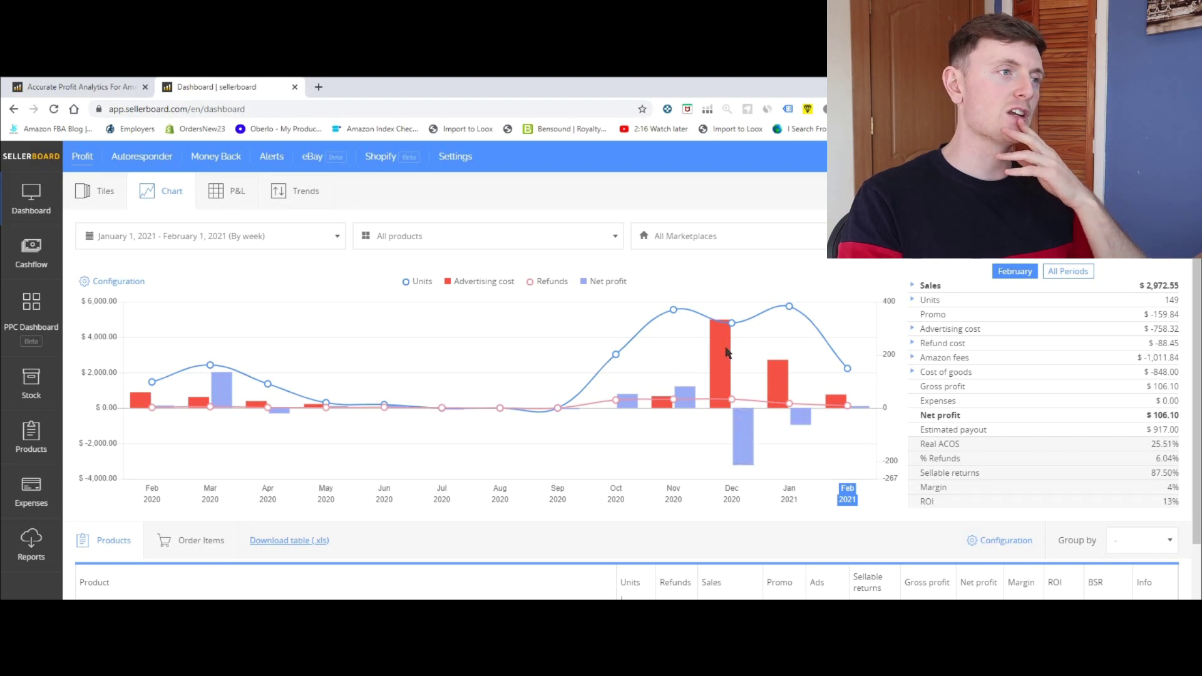
pyautogui.moveTo(726, 352)
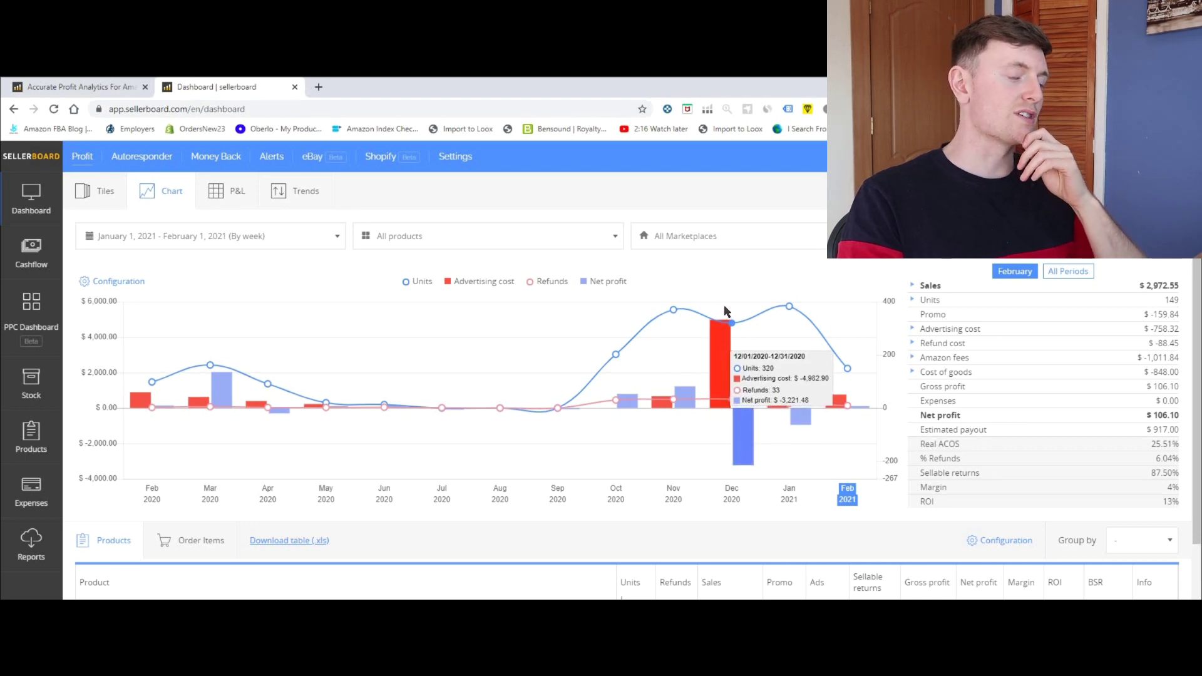
pyautogui.scroll(-1, 633, 447)
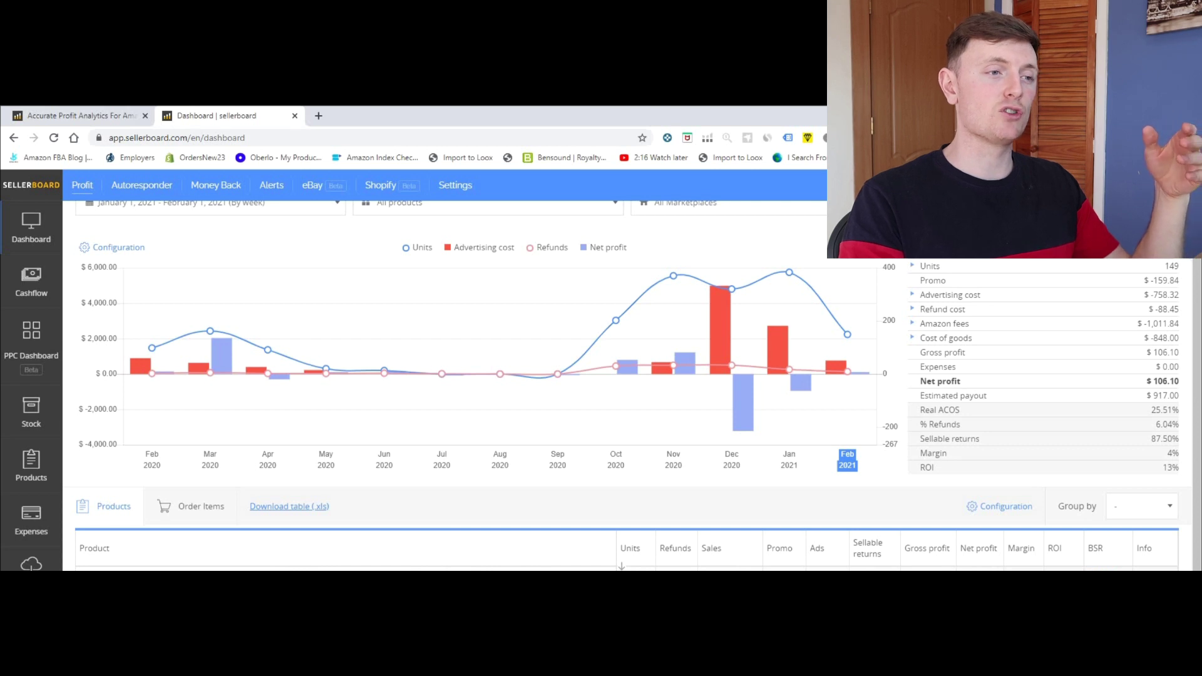
pyautogui.scroll(-2, 438, 376)
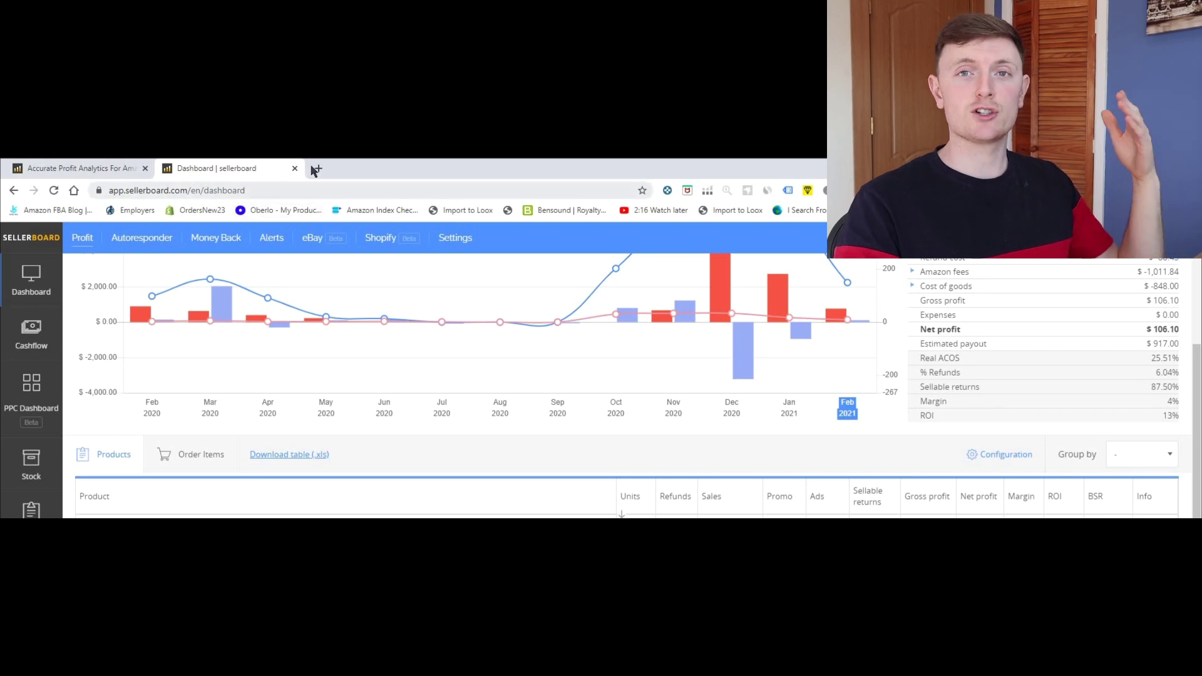
pyautogui.click(161, 241)
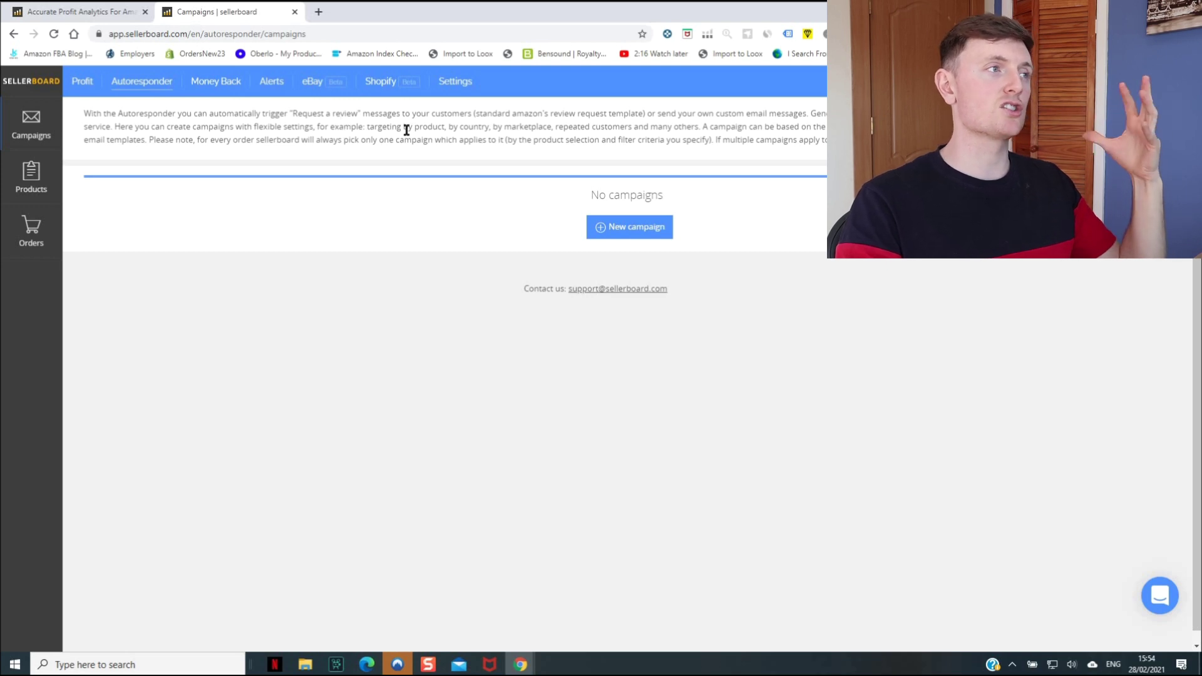
# - Start a new autoresponder campaign, leave its status Inactive, and exclude repeat customers
pyautogui.click(653, 227)
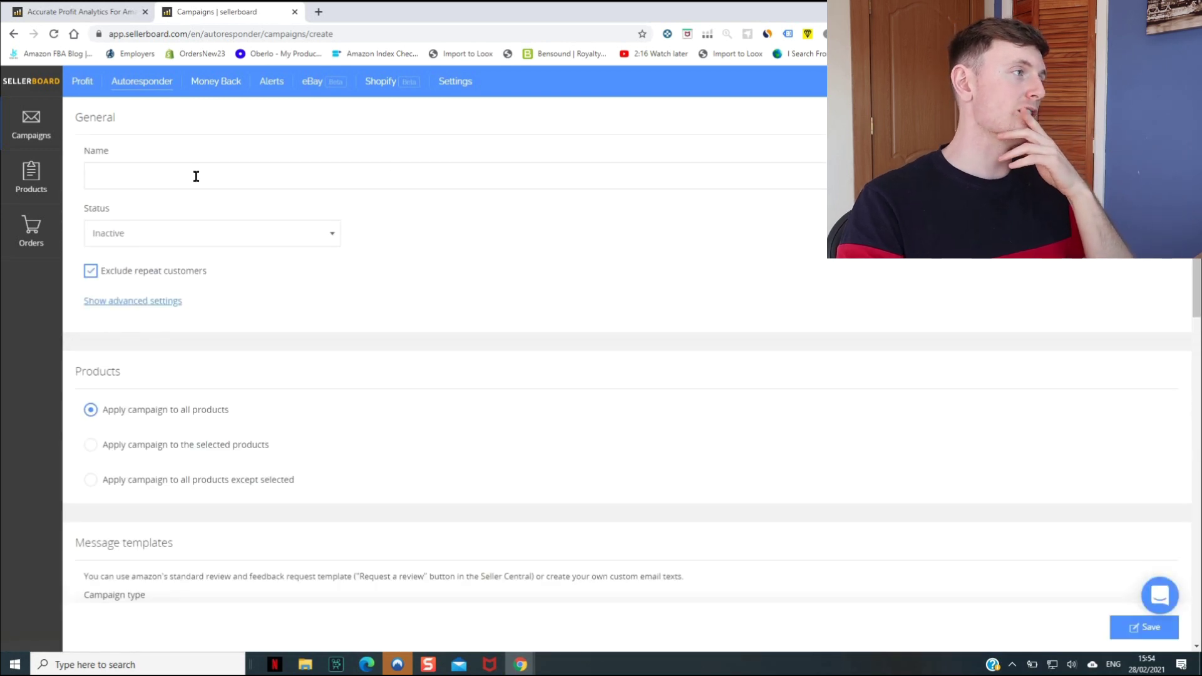
pyautogui.click(234, 177)
pyautogui.click(193, 230)
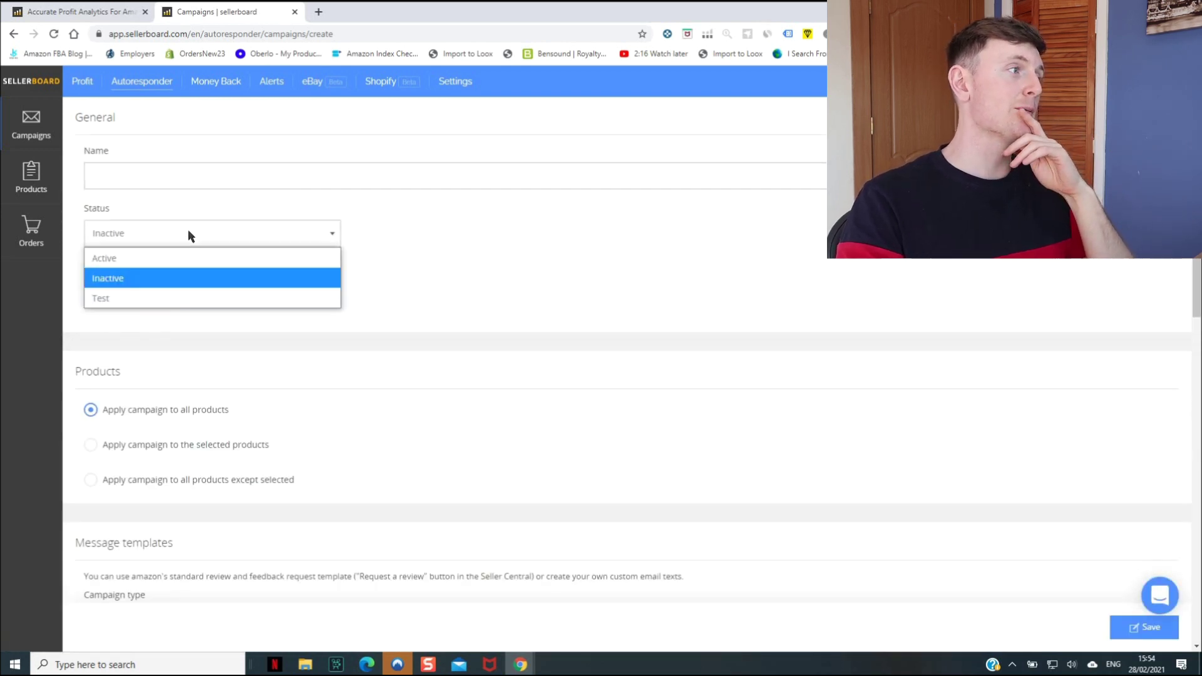
pyautogui.click(438, 235)
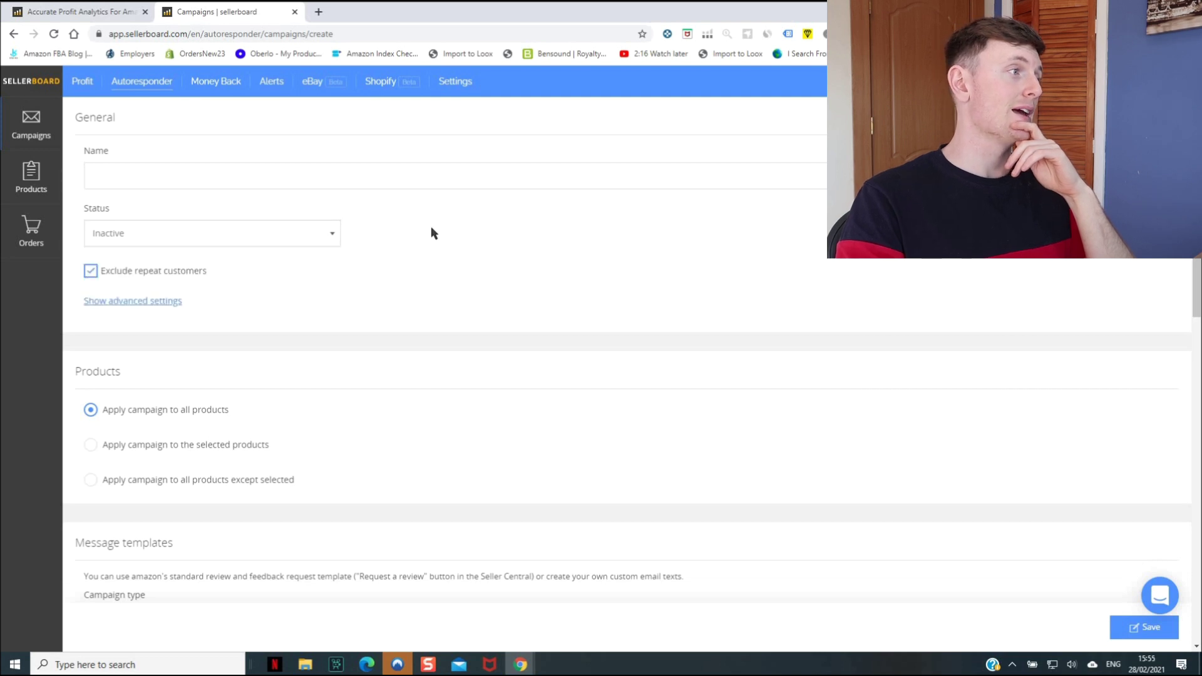
pyautogui.scroll(-1, 426, 225)
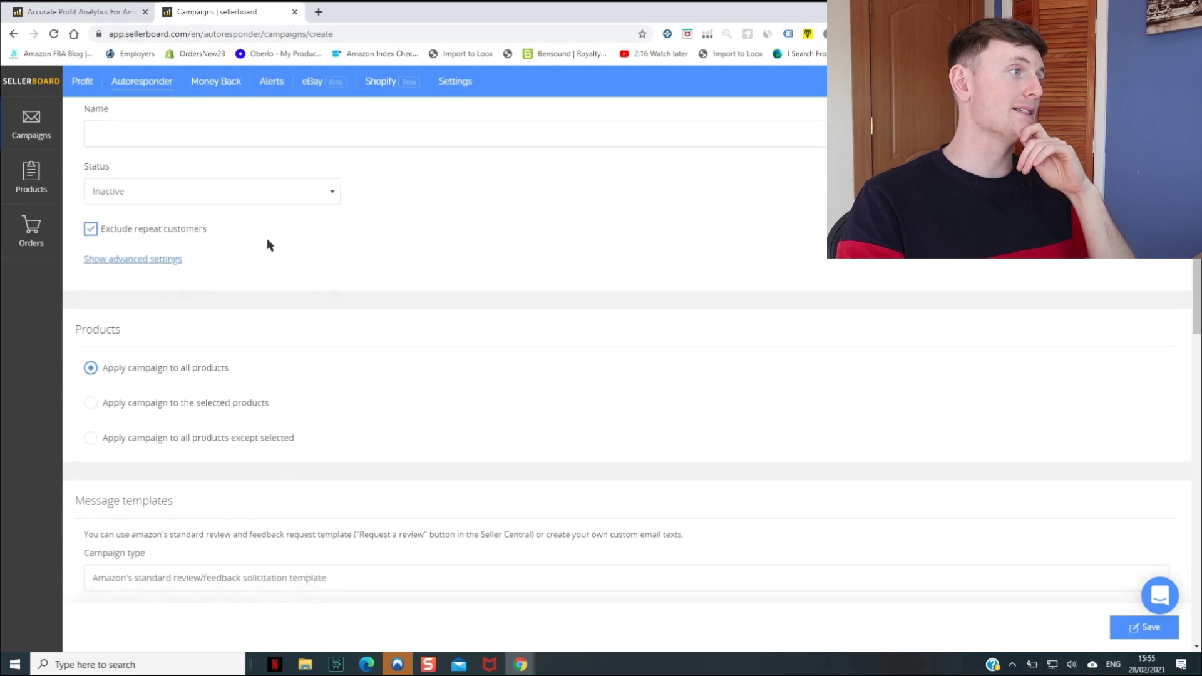
pyautogui.click(92, 229)
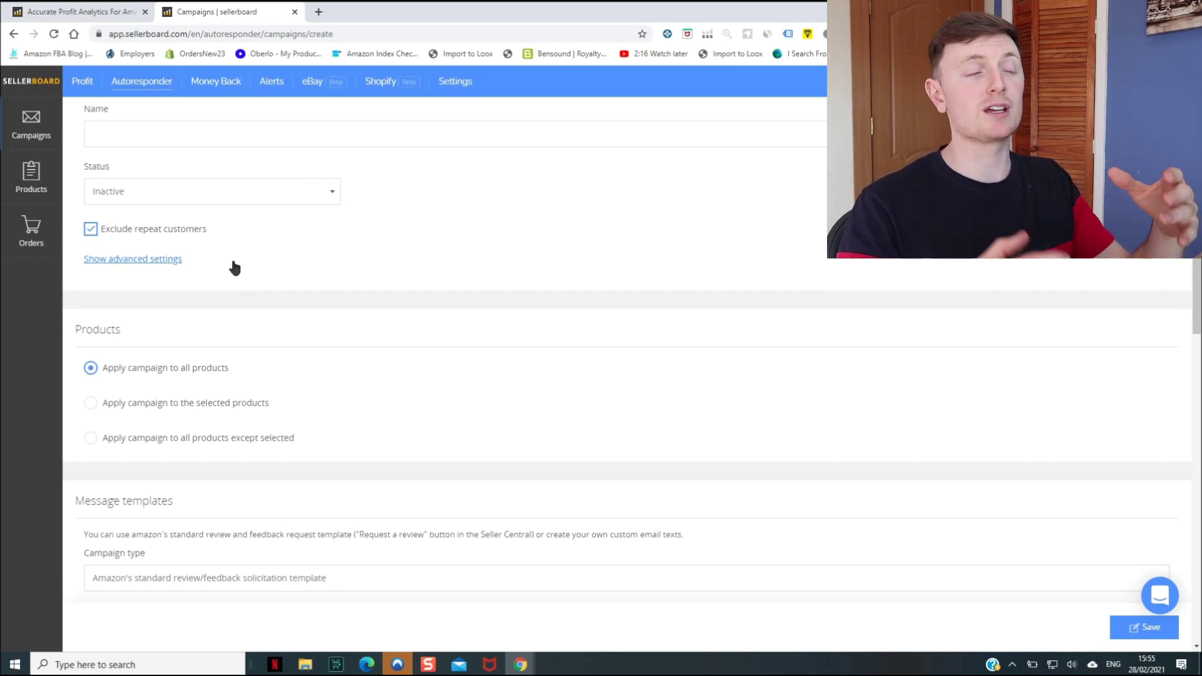
# - Reveal the campaign's advanced settings, look them over, then hide them again
pyautogui.click(174, 259)
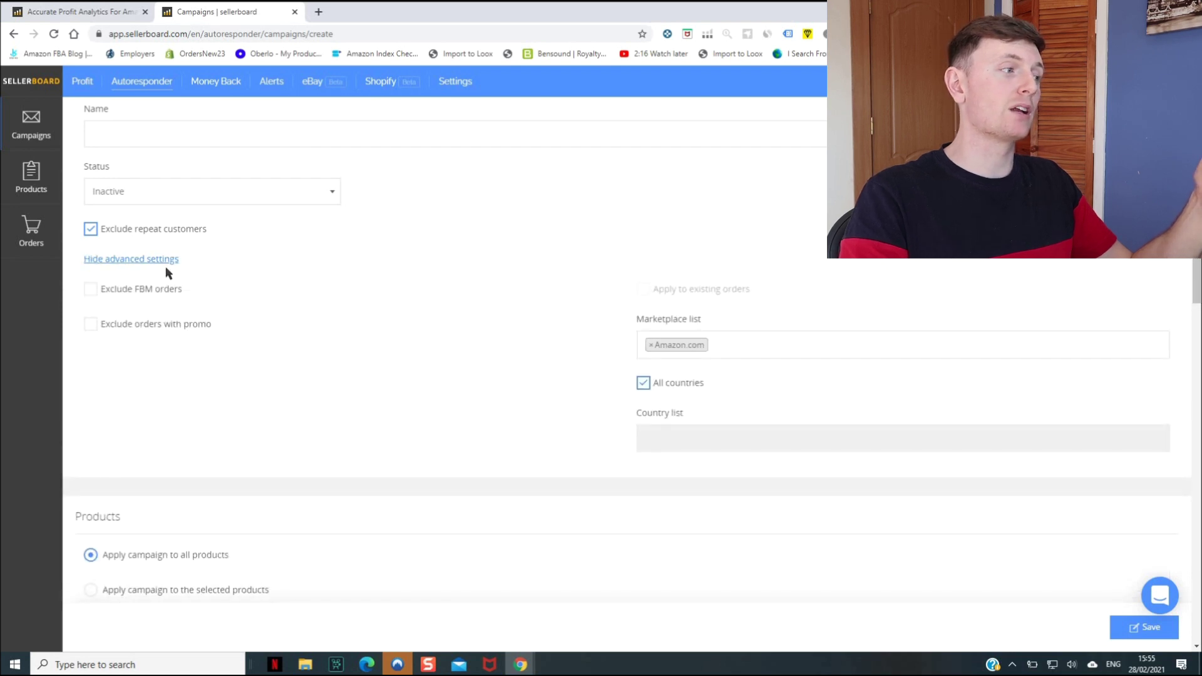
pyautogui.scroll(-3, 166, 267)
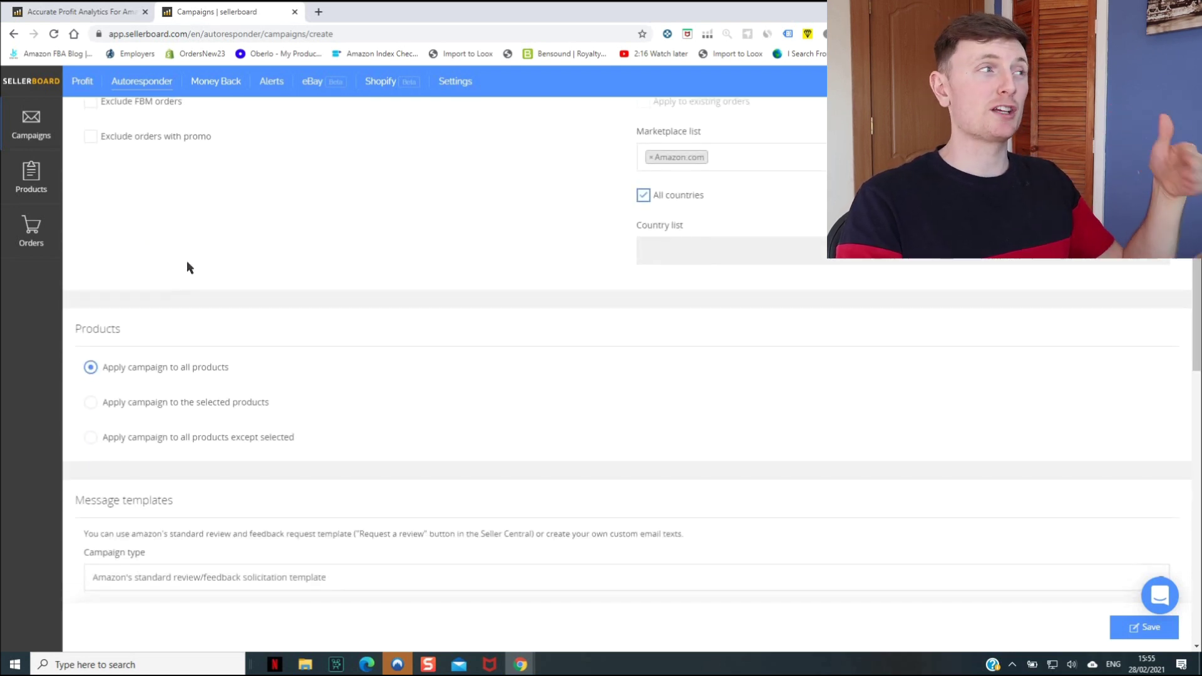
pyautogui.scroll(3, 196, 247)
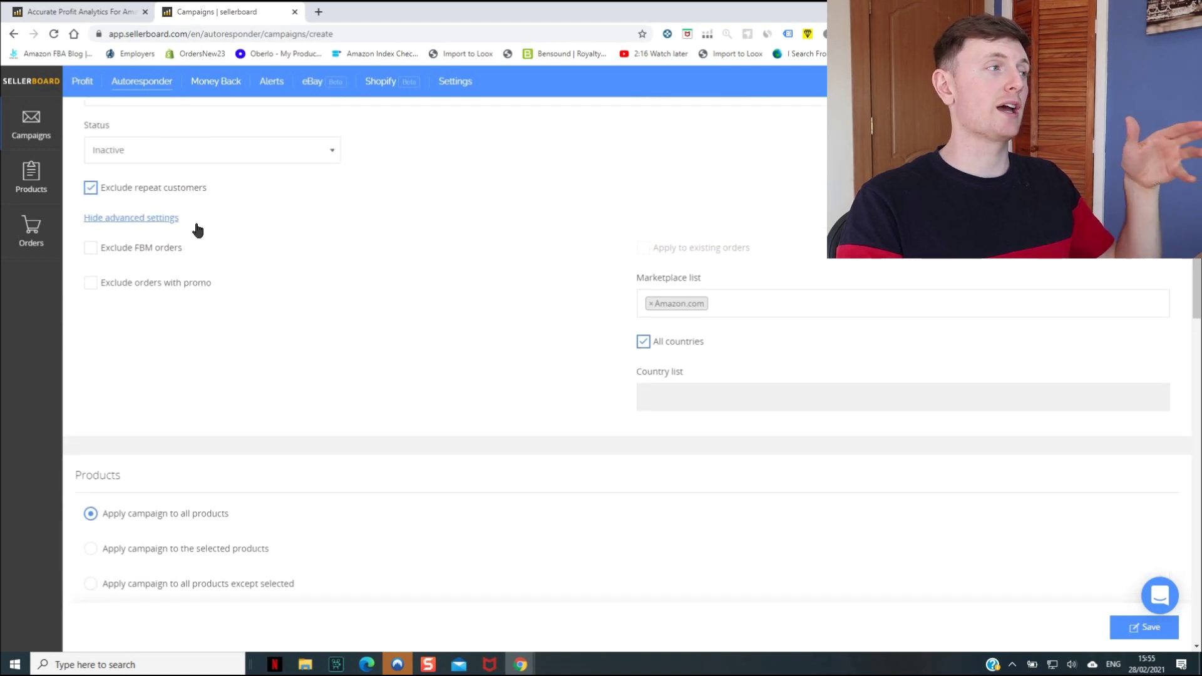
pyautogui.scroll(1, 211, 269)
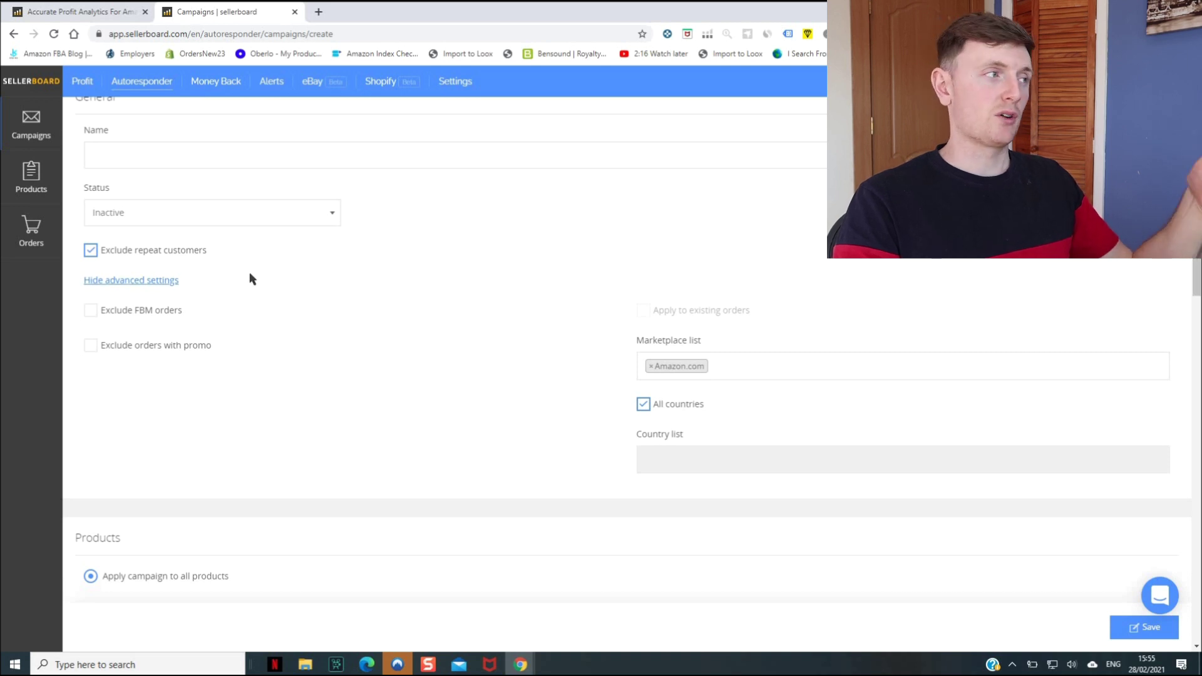
pyautogui.click(184, 288)
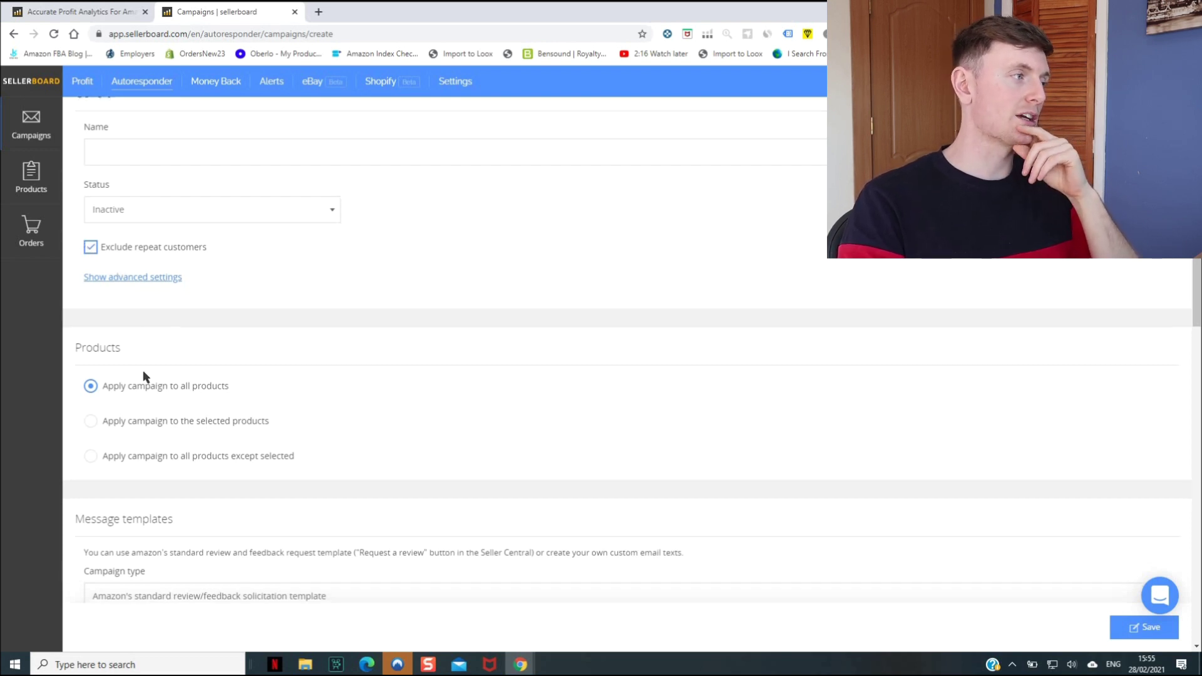
pyautogui.scroll(-1, 143, 370)
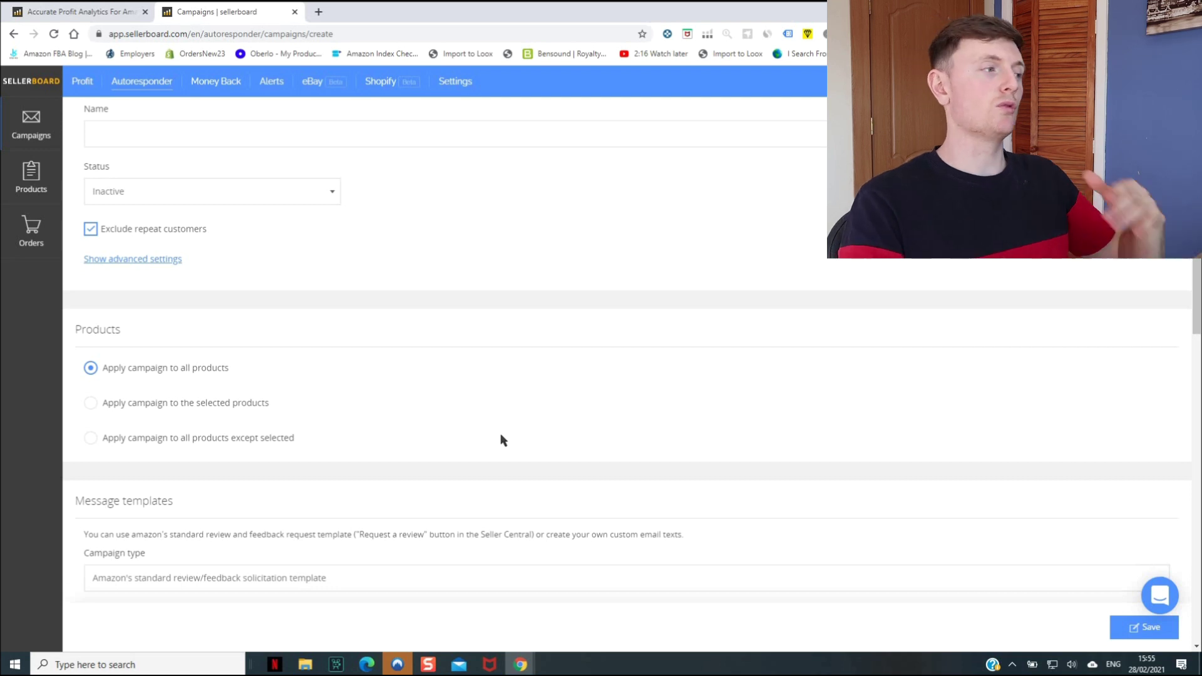
pyautogui.scroll(-1, 499, 434)
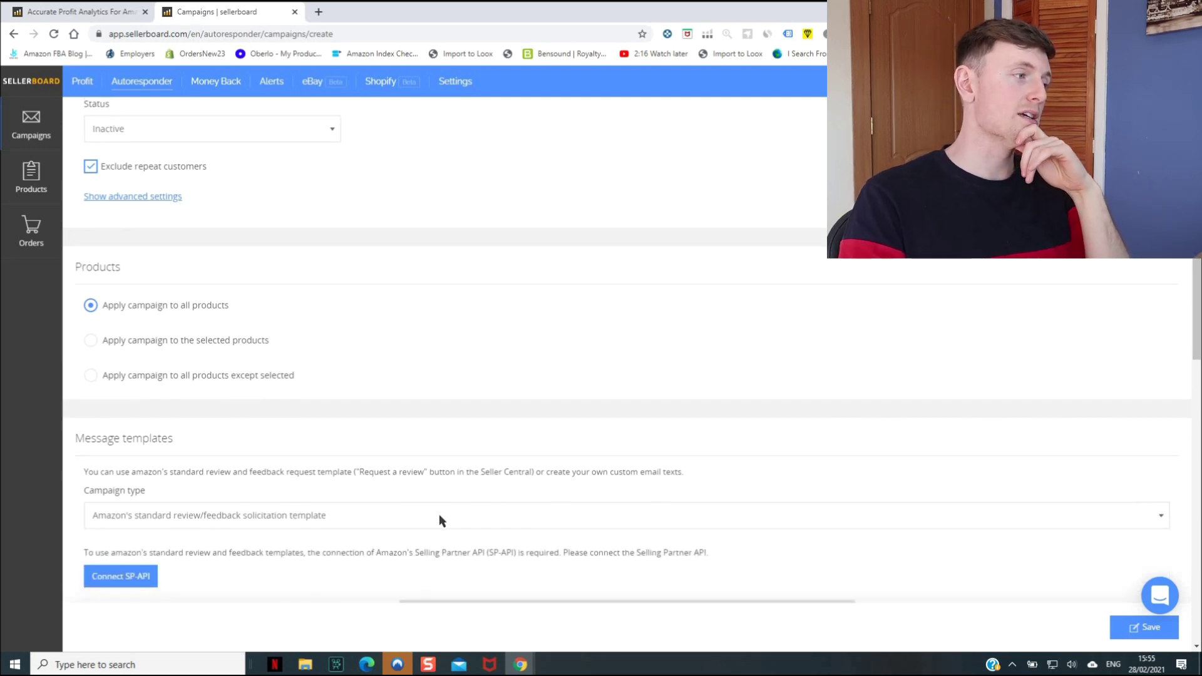
pyautogui.click(440, 517)
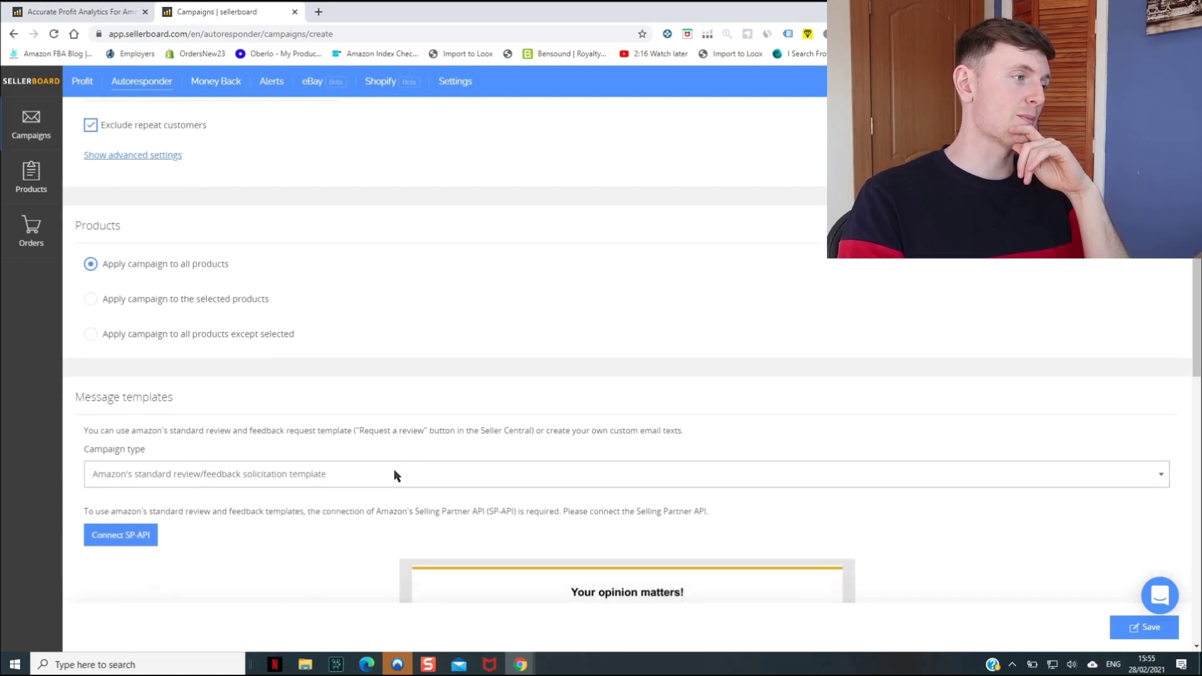
pyautogui.click(395, 471)
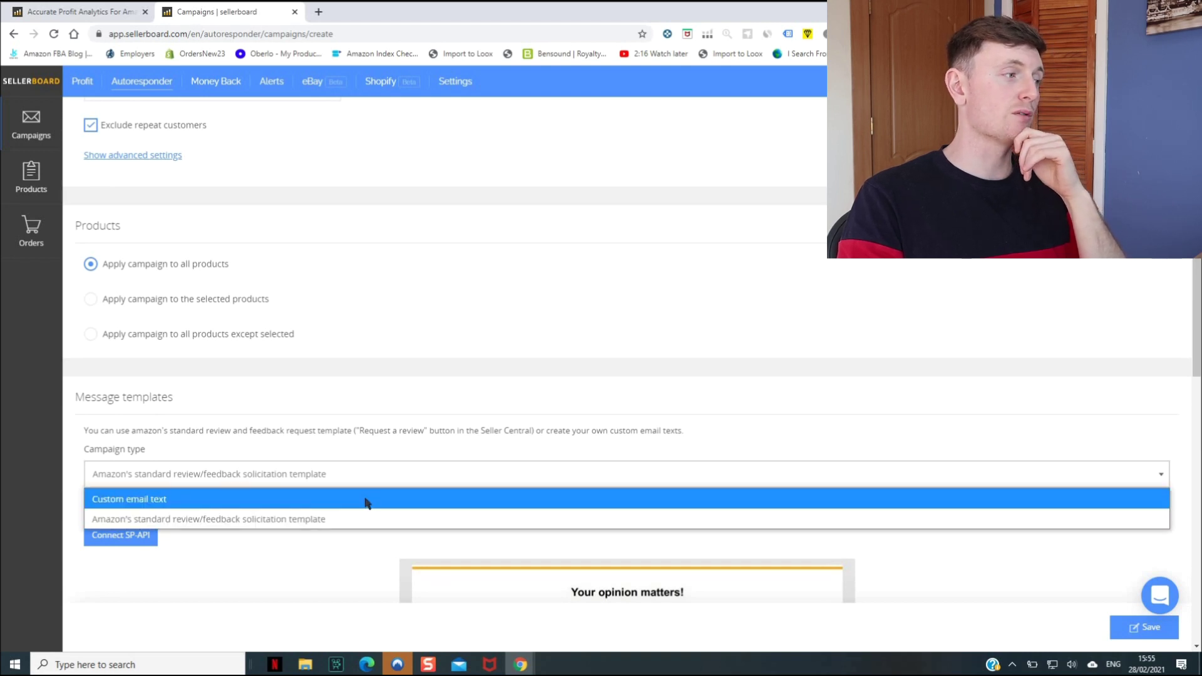
pyautogui.click(331, 453)
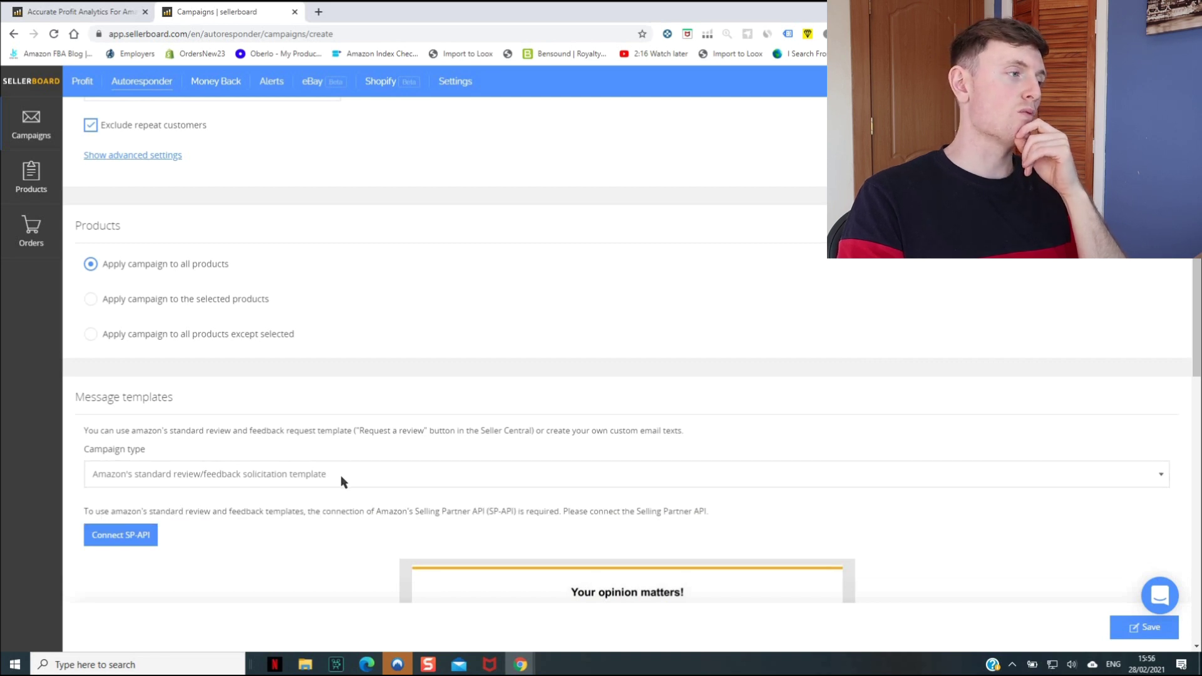
pyautogui.scroll(-1, 333, 479)
pyautogui.click(336, 452)
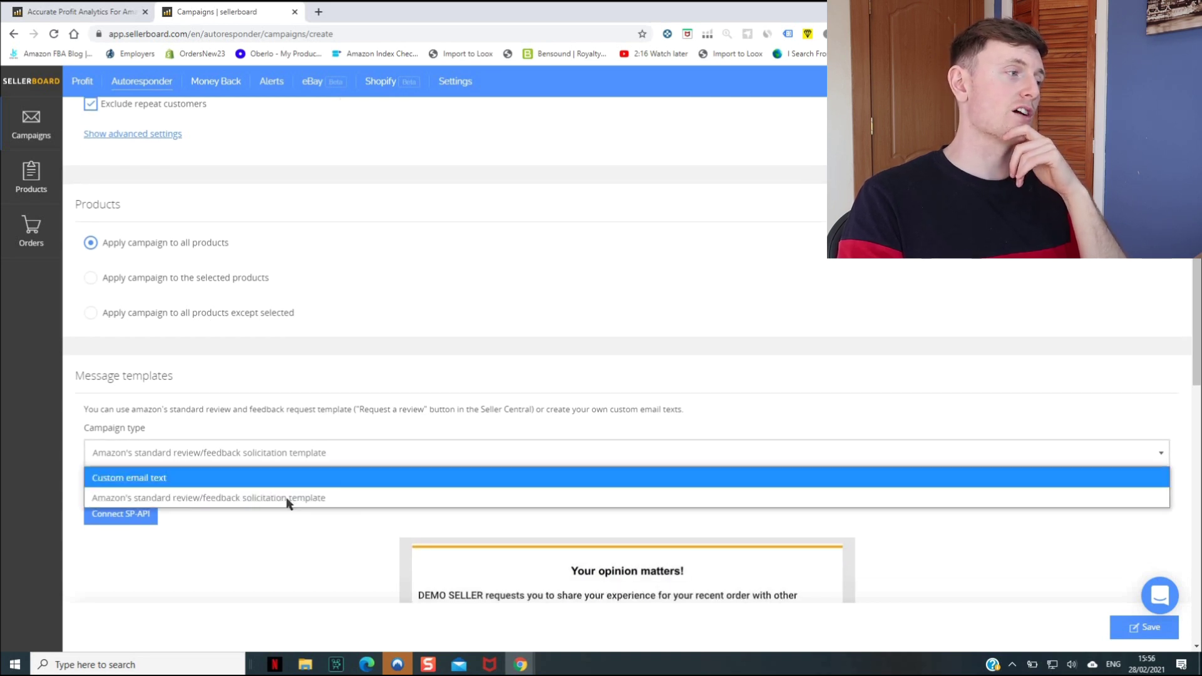
pyautogui.click(313, 449)
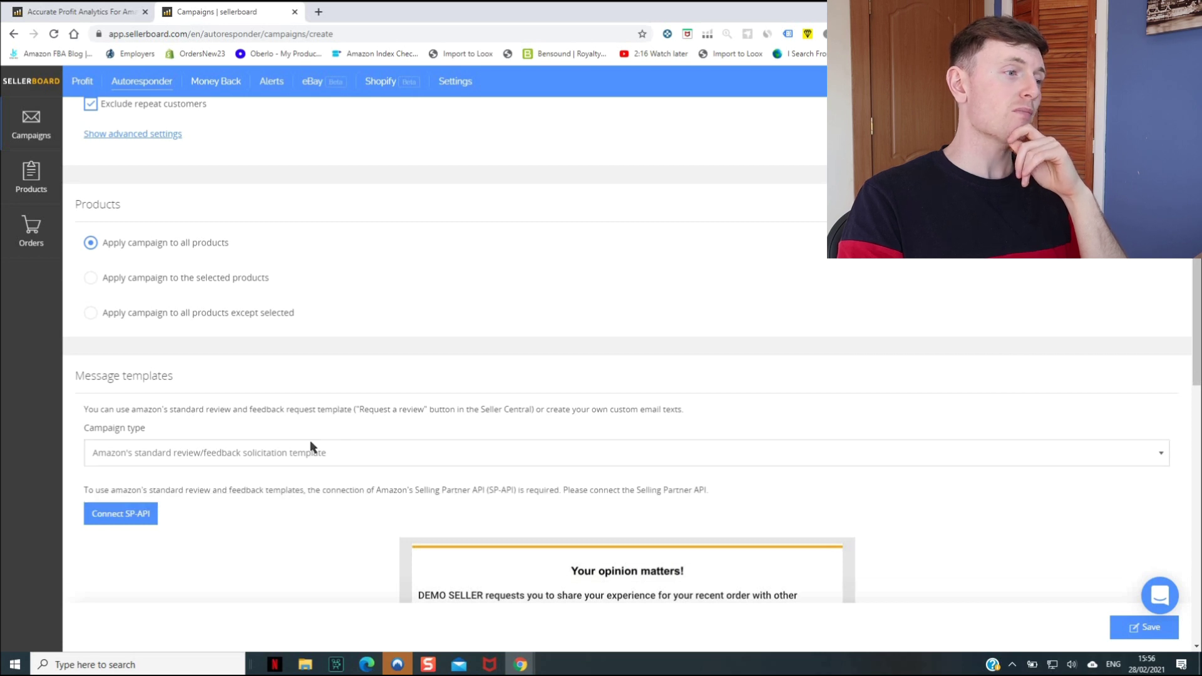
pyautogui.scroll(-1, 312, 434)
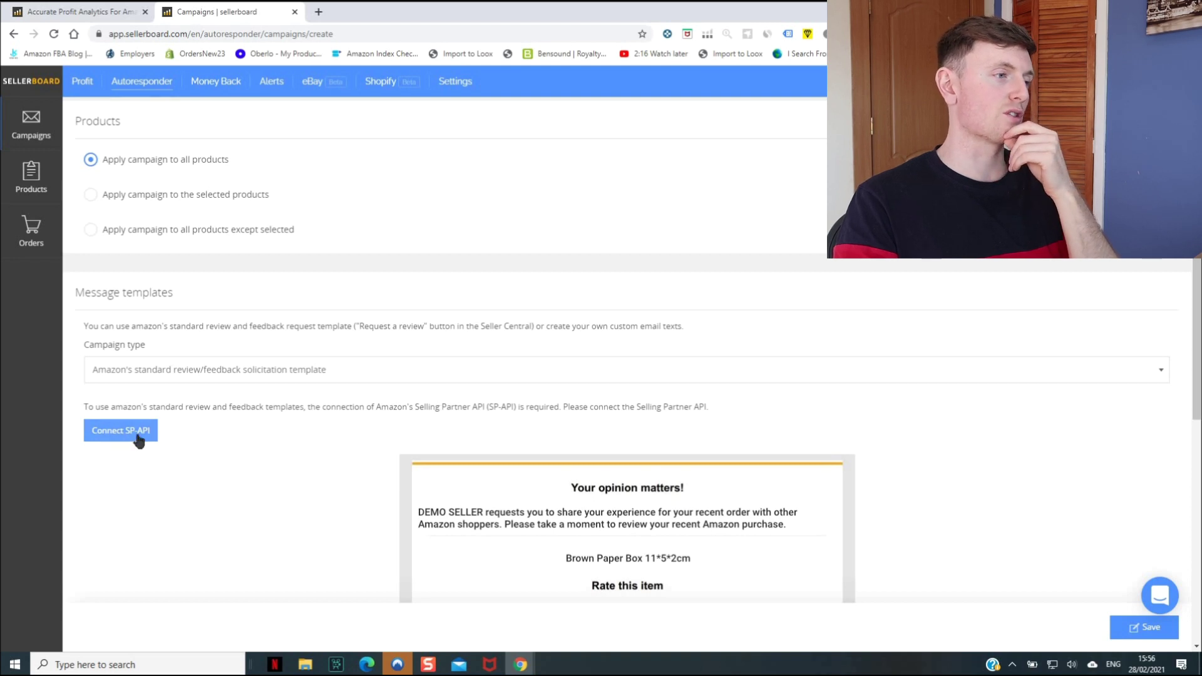
pyautogui.scroll(-2, 115, 272)
# - Try Connect SP-API but stay on the campaign page when asked to leave
pyautogui.scroll(-2, 116, 272)
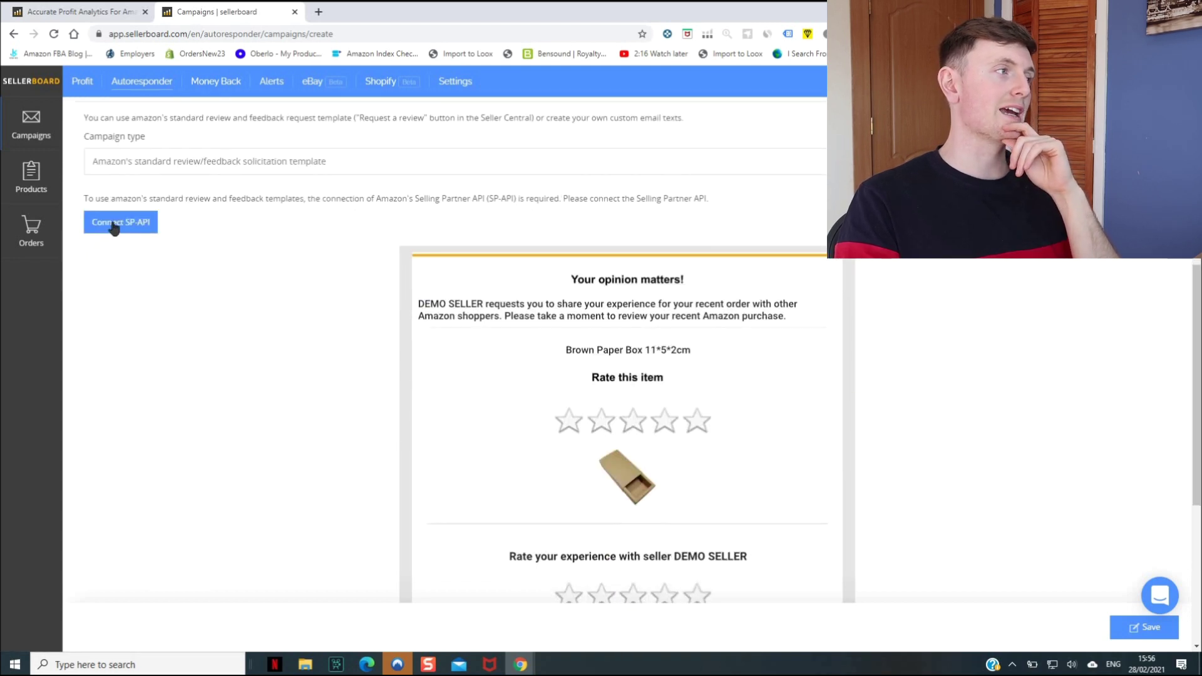
pyautogui.click(116, 222)
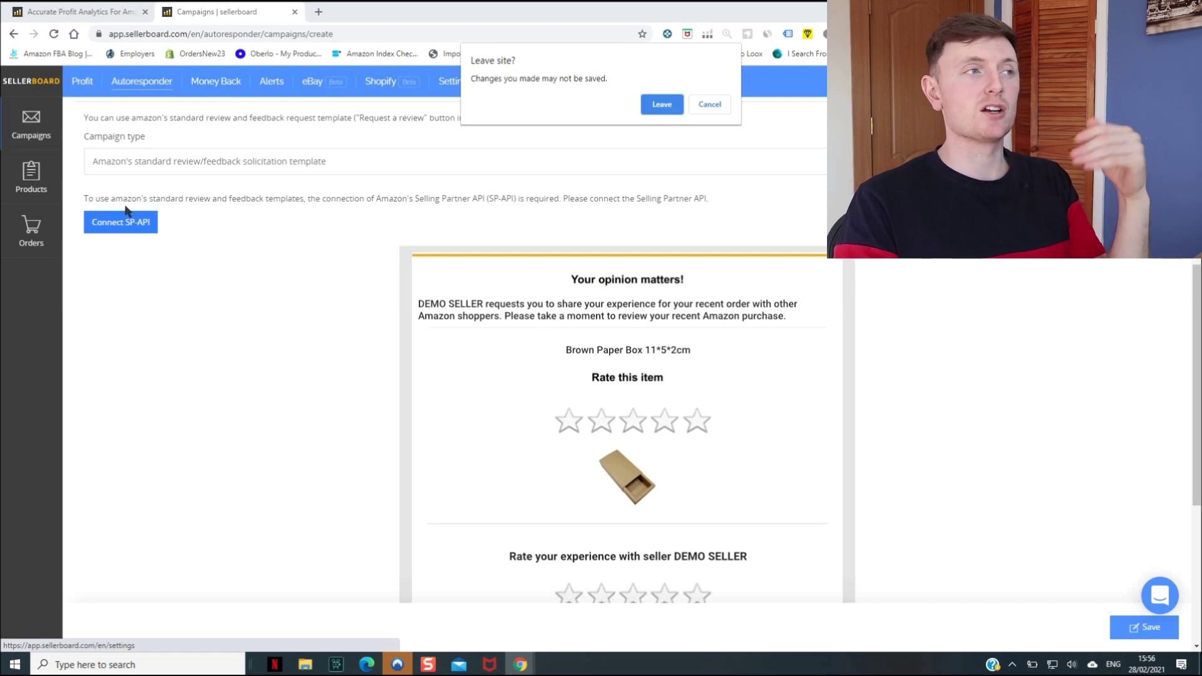
pyautogui.click(701, 111)
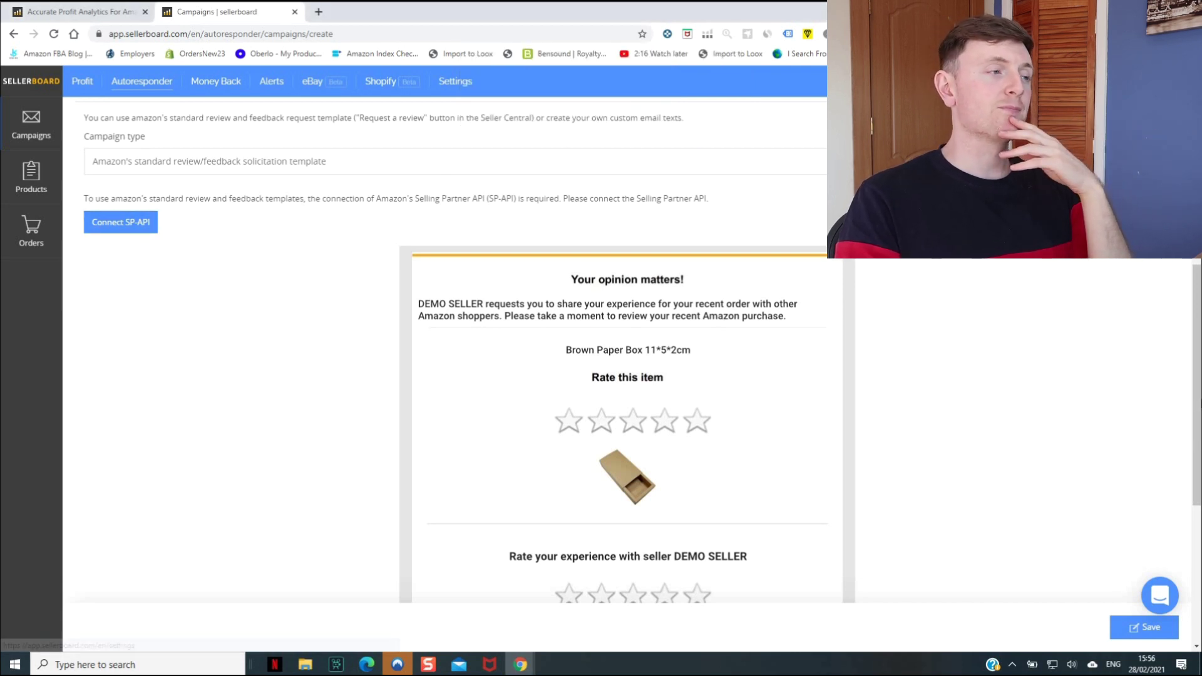
pyautogui.scroll(-3, 626, 350)
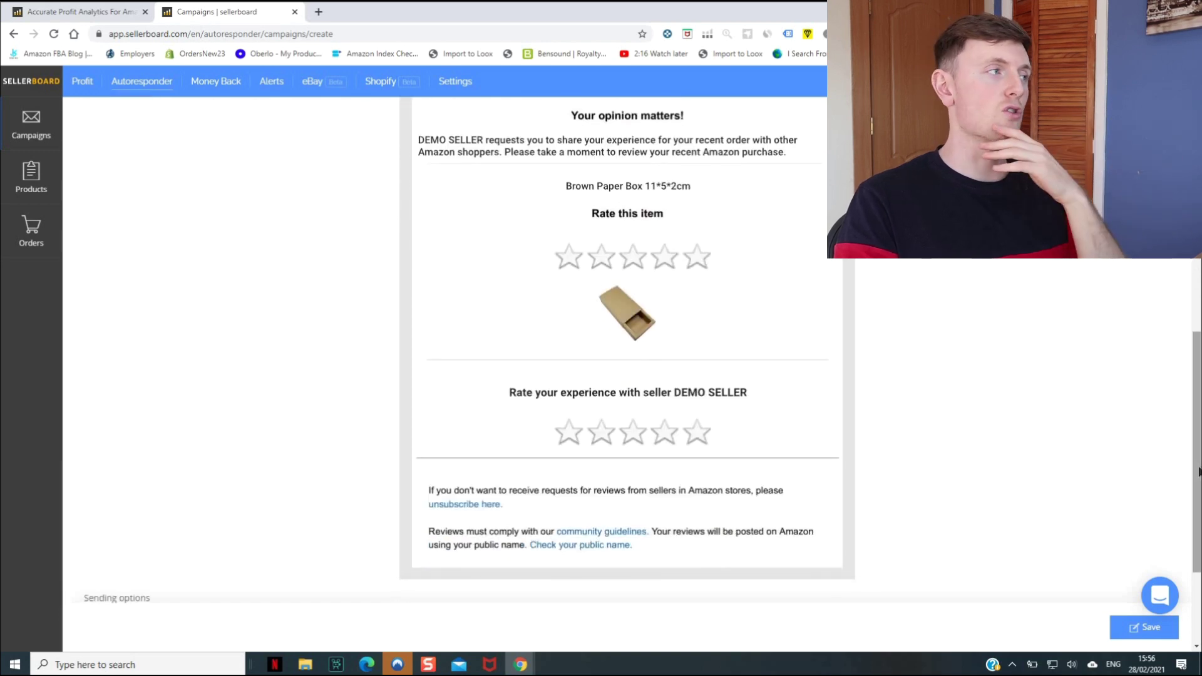
pyautogui.scroll(7, 559, 199)
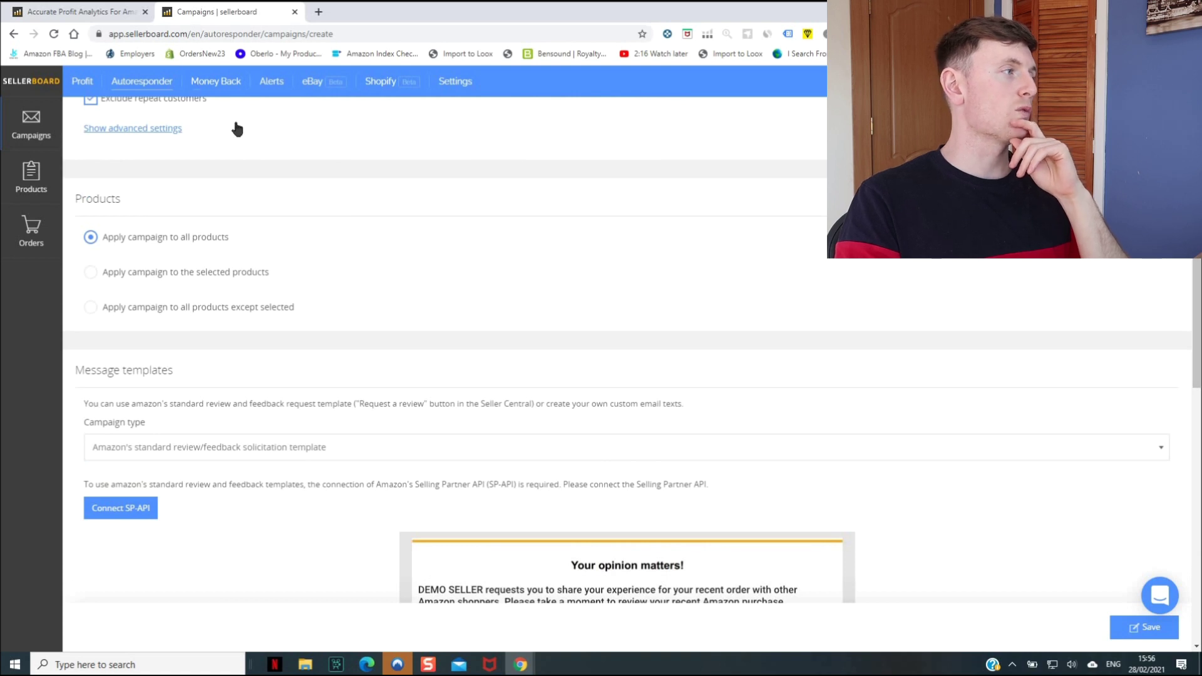
pyautogui.scroll(2, 233, 125)
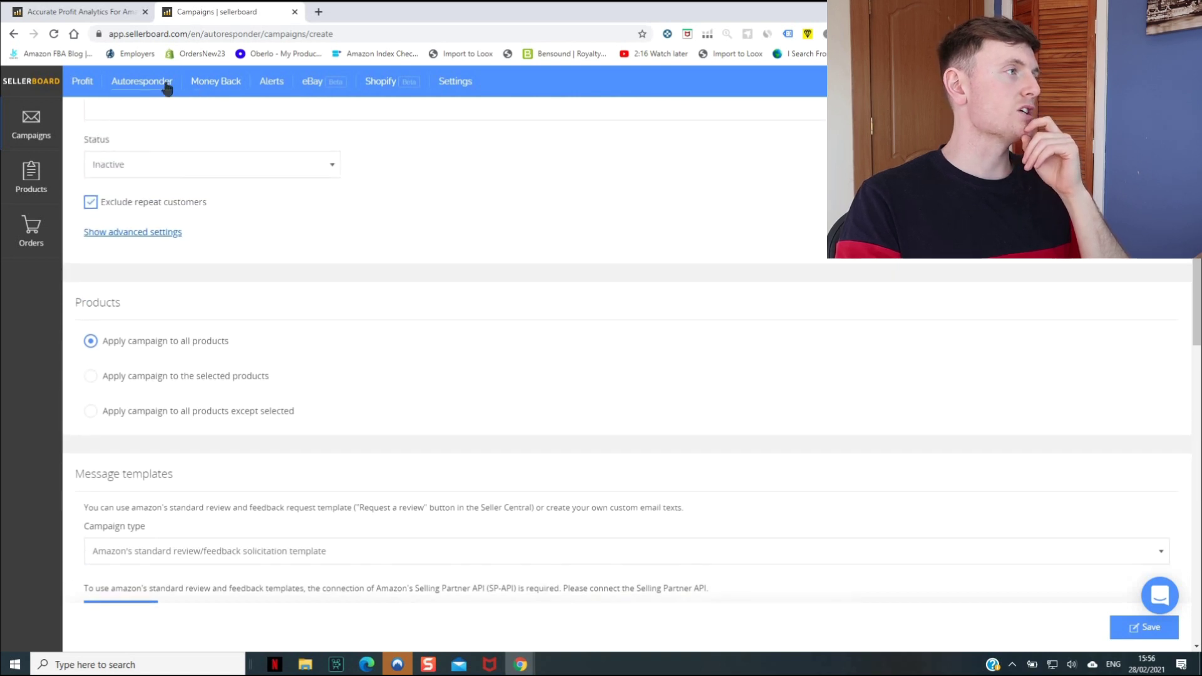
# - Go to Profit and confirm leaving the unsaved campaign
pyautogui.click(82, 84)
pyautogui.click(708, 104)
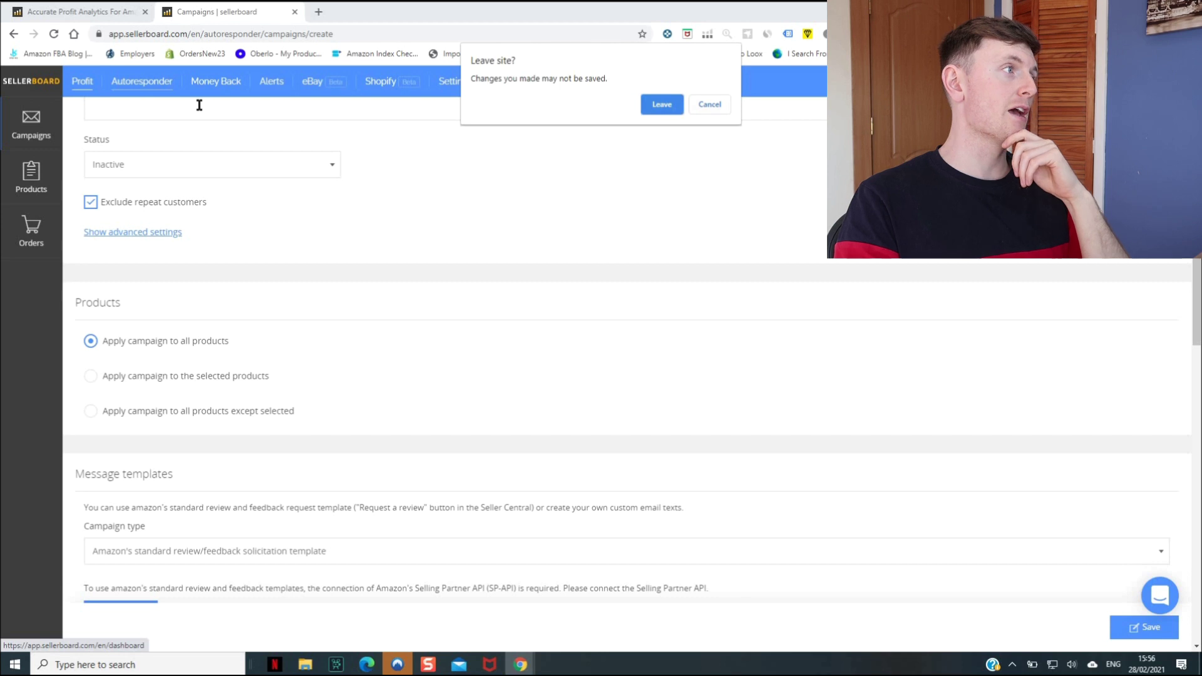
pyautogui.click(82, 83)
pyautogui.click(648, 130)
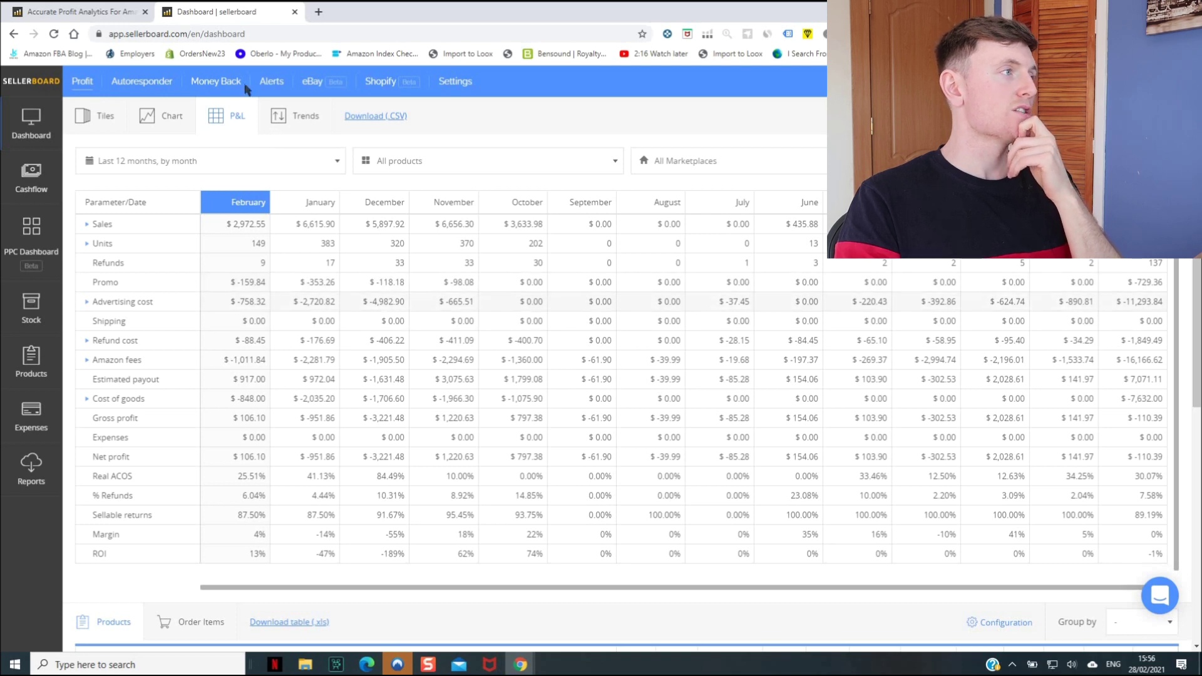
# - Open the Money Back reimbursement reports from the top menu
pyautogui.click(219, 85)
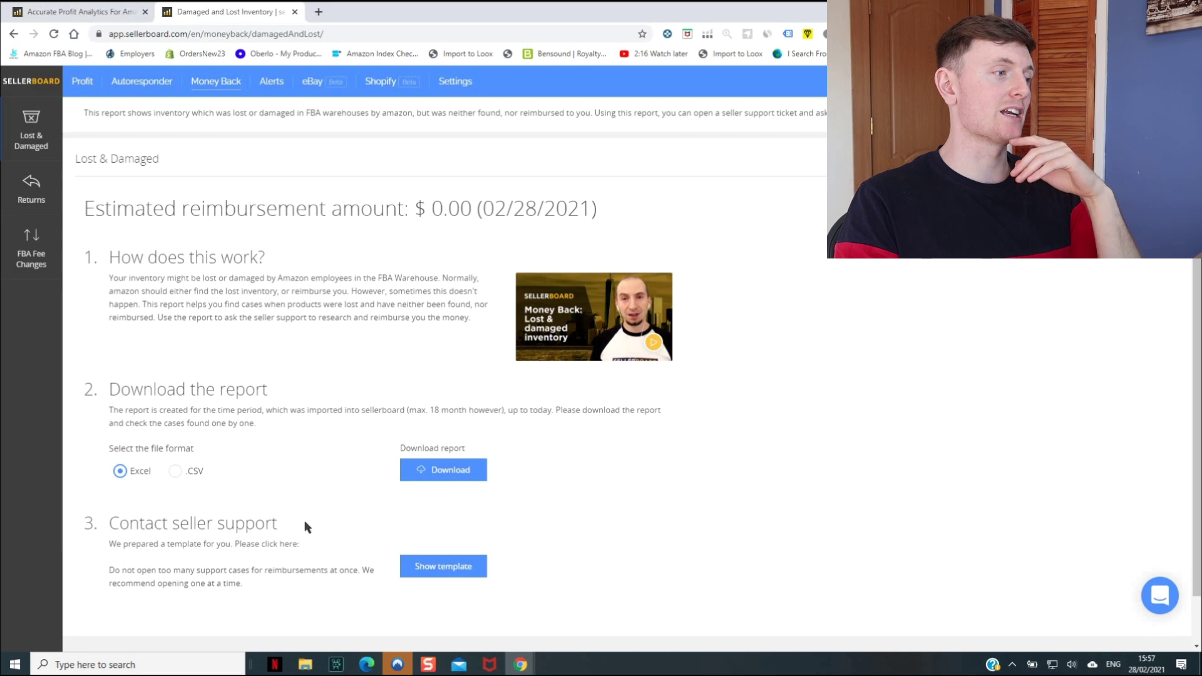
# - Review the Lost & Damaged page's $0.00 estimate, Excel/CSV downloads and seller-support template
pyautogui.scroll(-1, 362, 553)
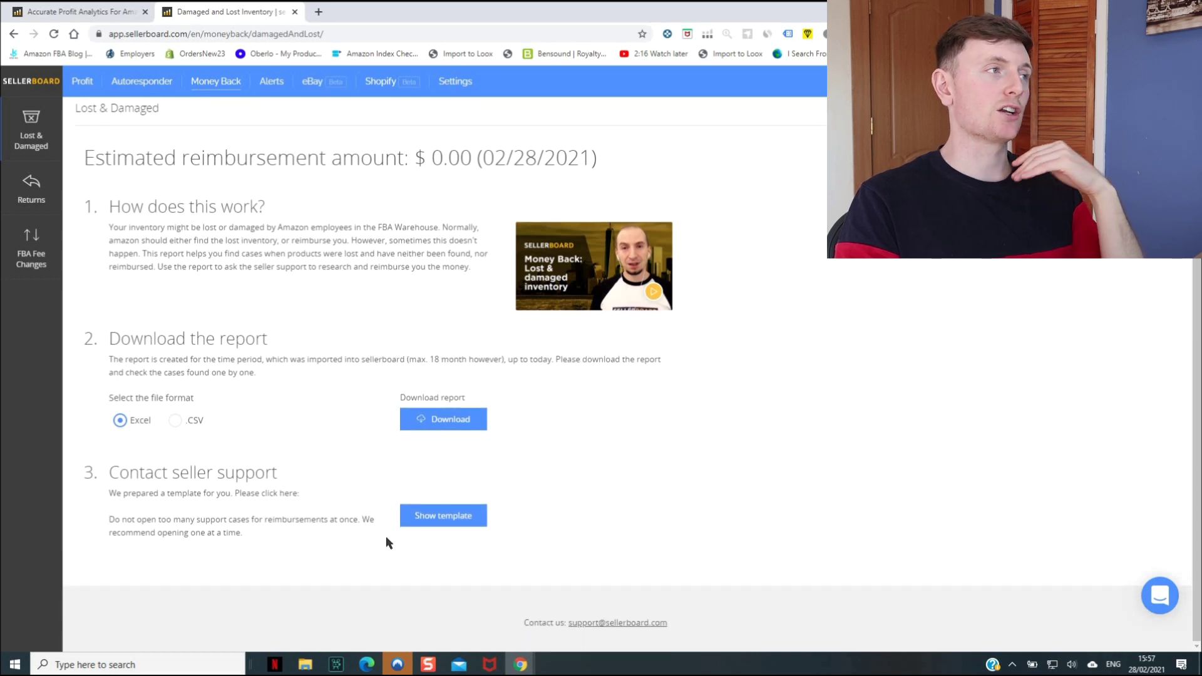
pyautogui.scroll(1, 386, 536)
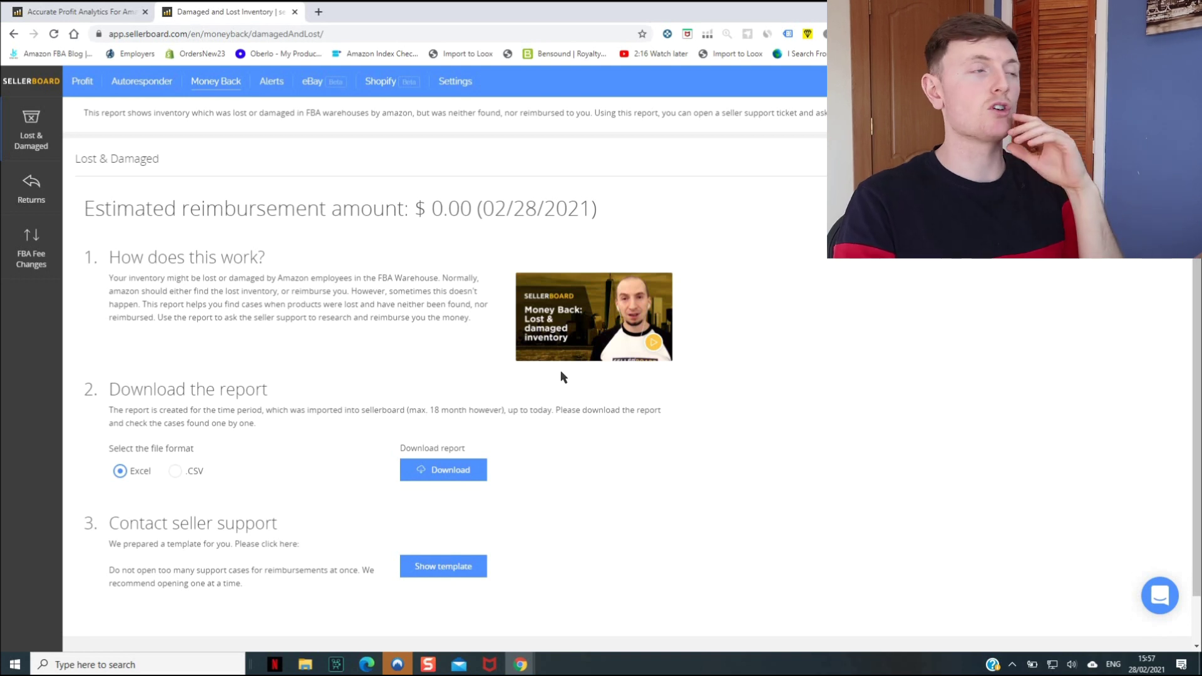
# - Open the Alerts page and view the list of alert types, then close it
pyautogui.click(280, 82)
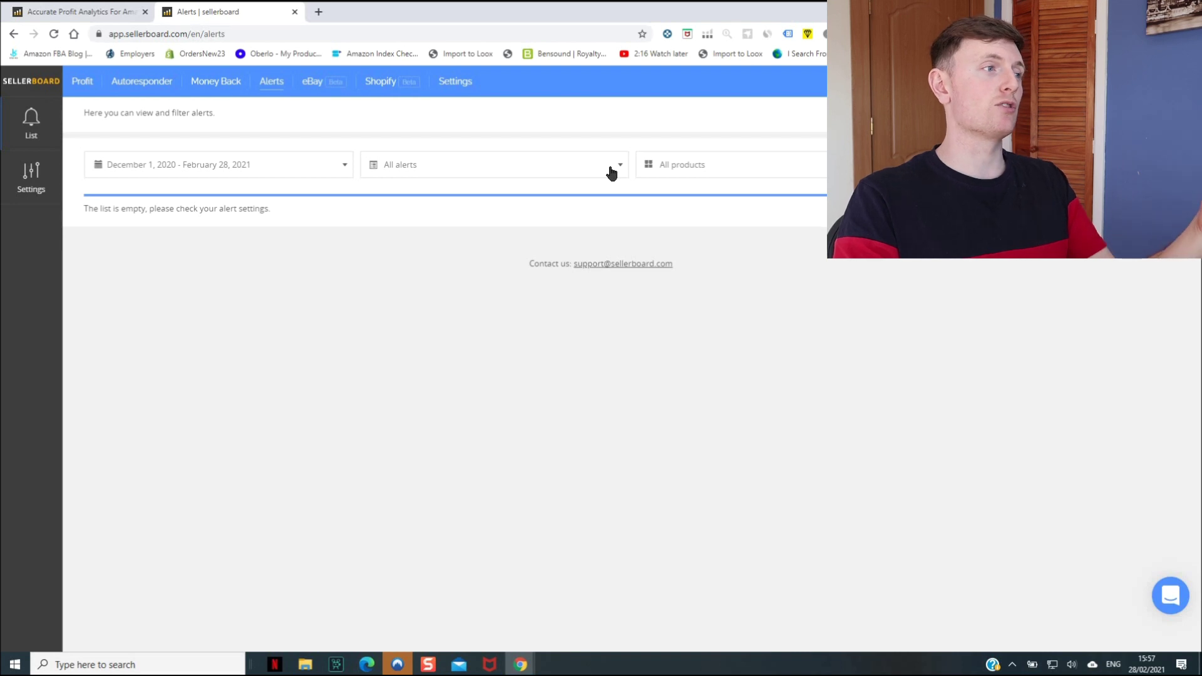
pyautogui.click(612, 173)
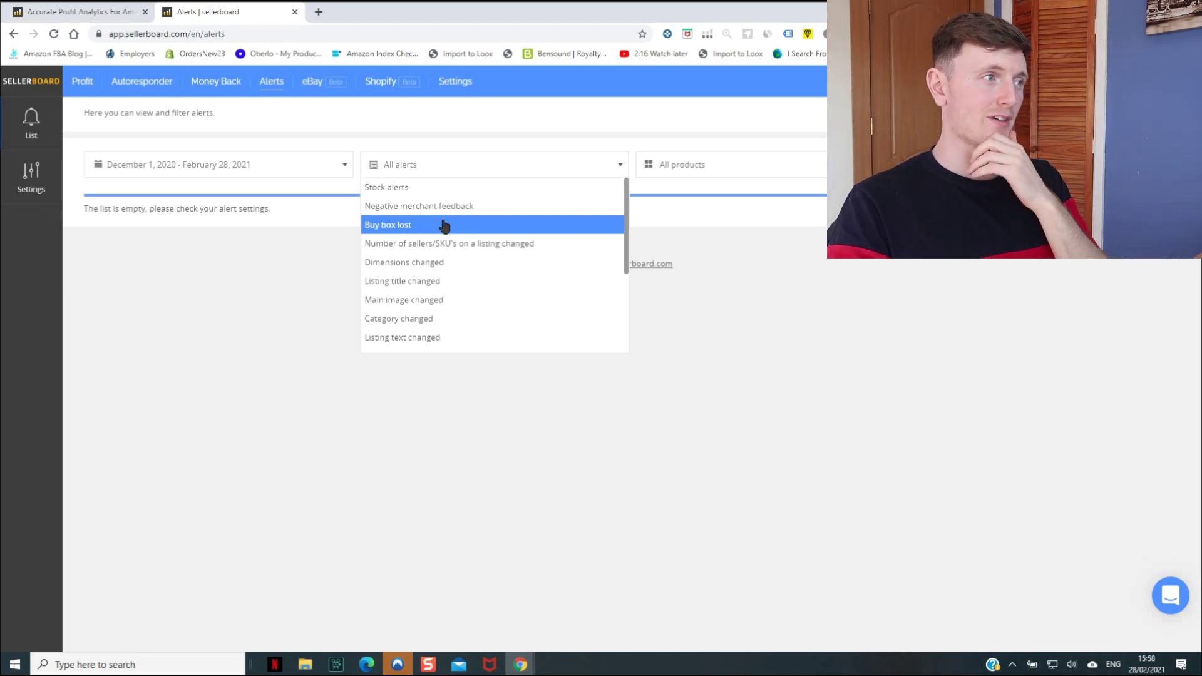
pyautogui.click(718, 230)
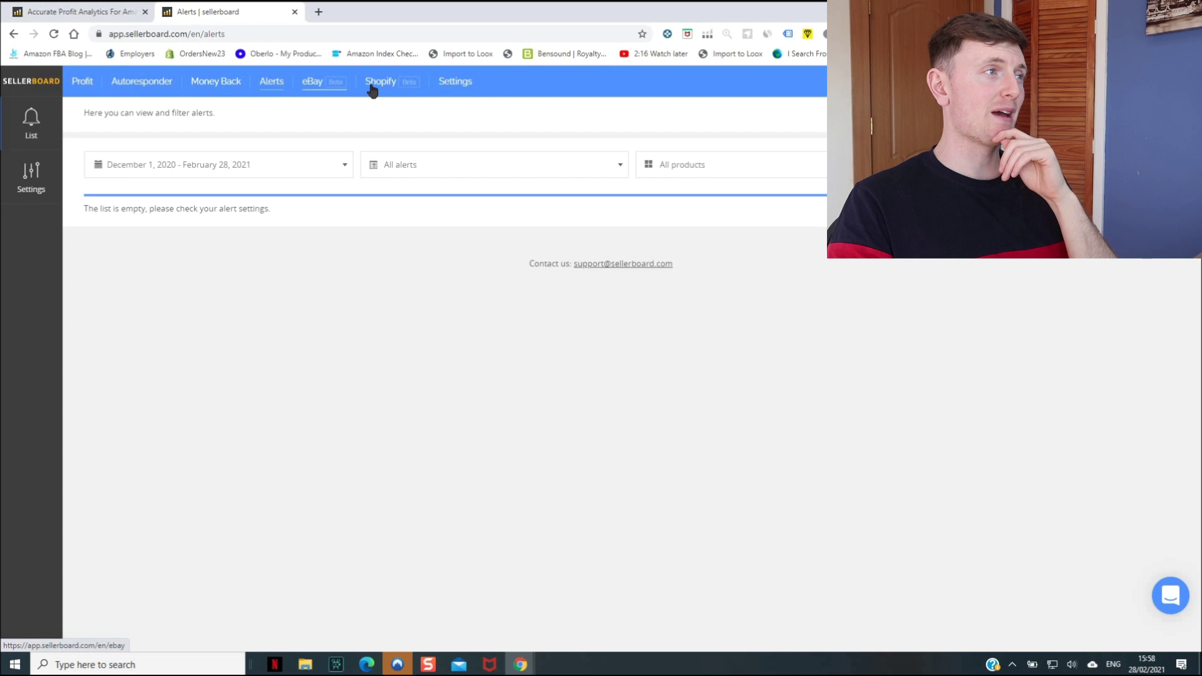
# - Refresh the alerts list, then return to the Profit dashboard's P&L view
pyautogui.click(465, 82)
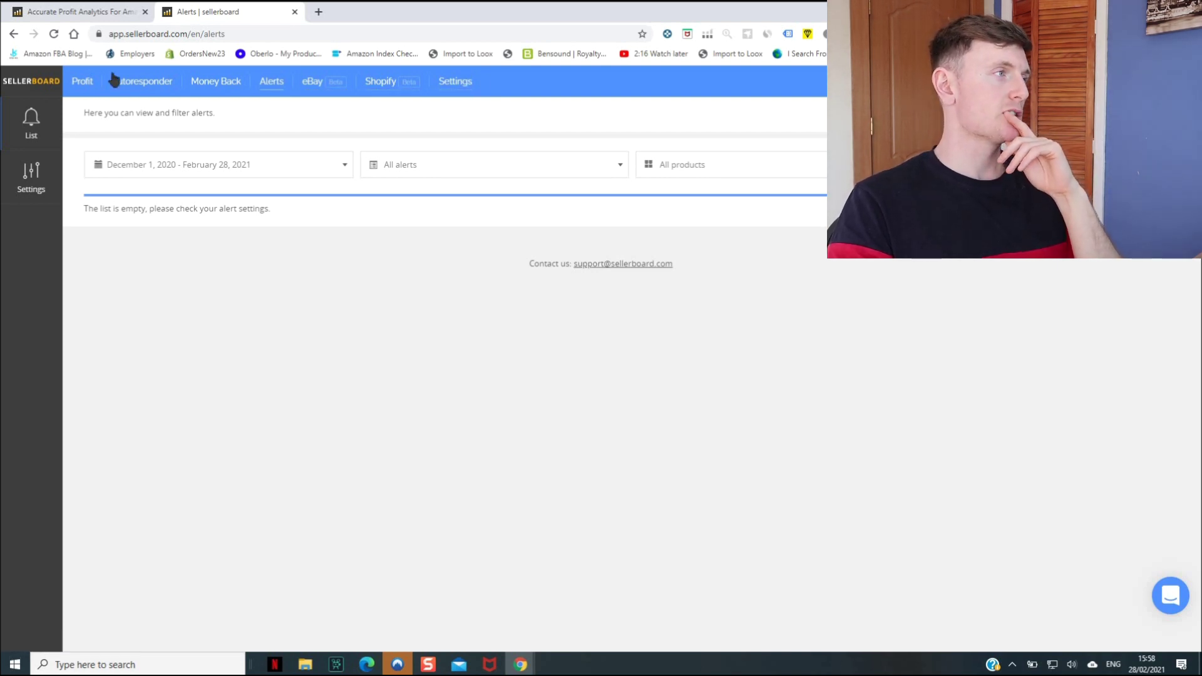
pyautogui.click(51, 118)
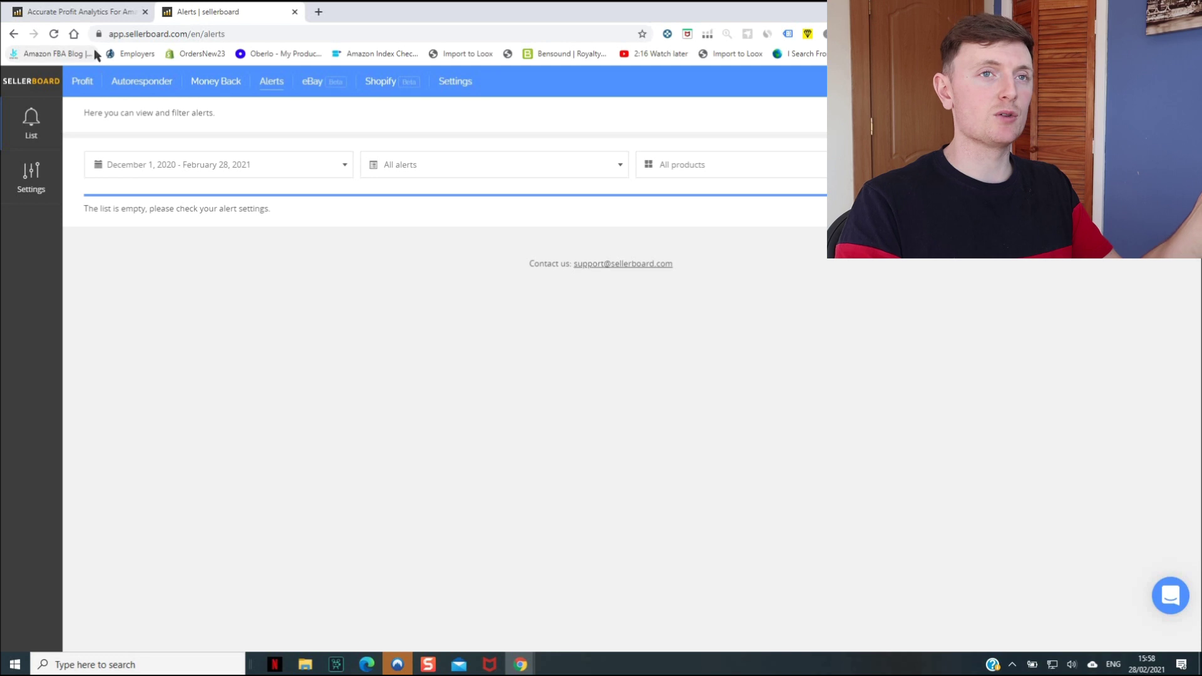
pyautogui.click(82, 86)
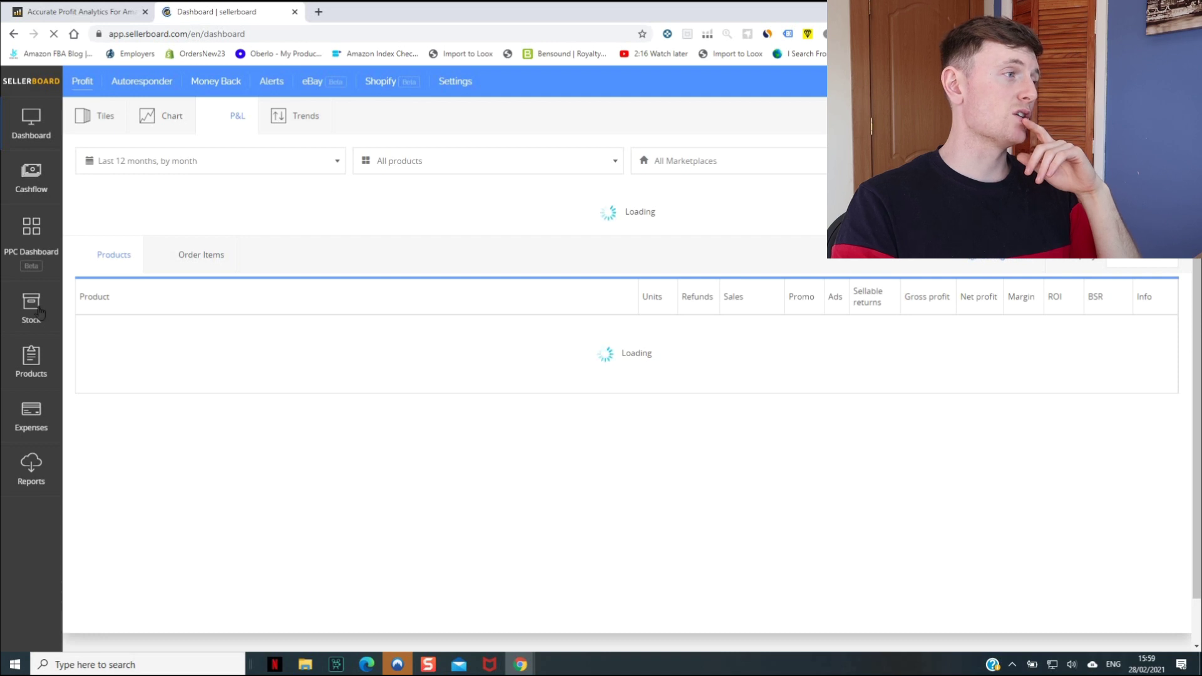
# - Open the Stock page to see FBA cost of goods ($1,627.10), potential sales and potential profit
pyautogui.click(34, 308)
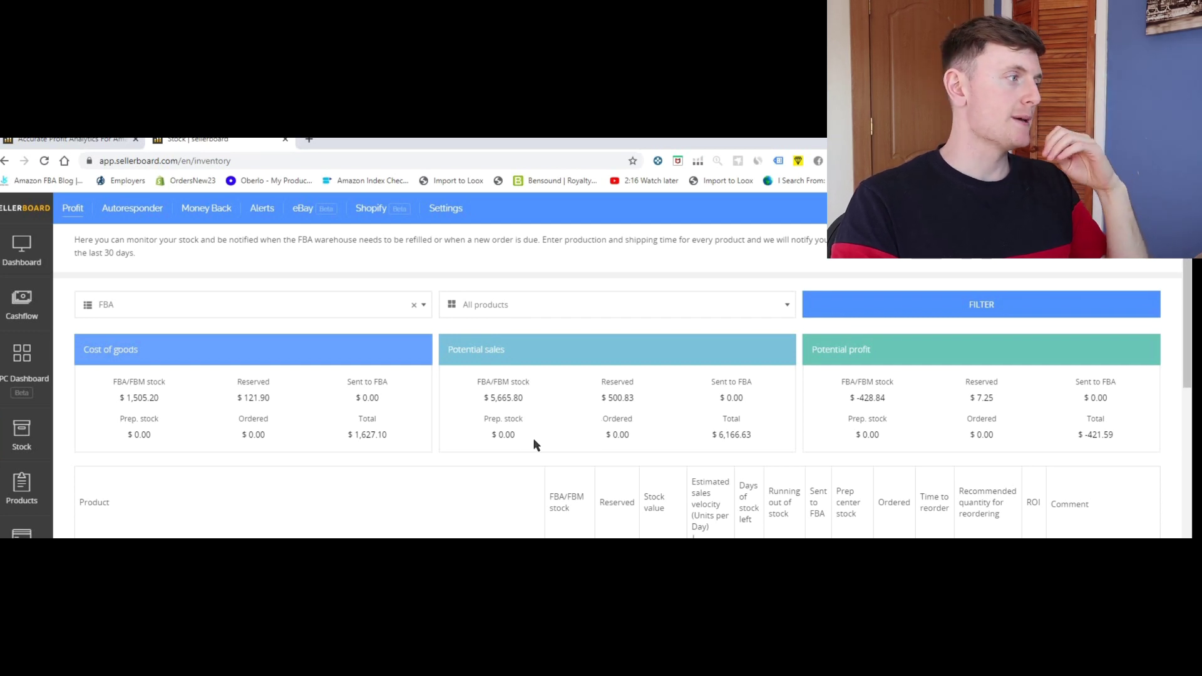
# - Reload the Stock page to refresh the FBA/FBM stock figures
pyautogui.press('F5')
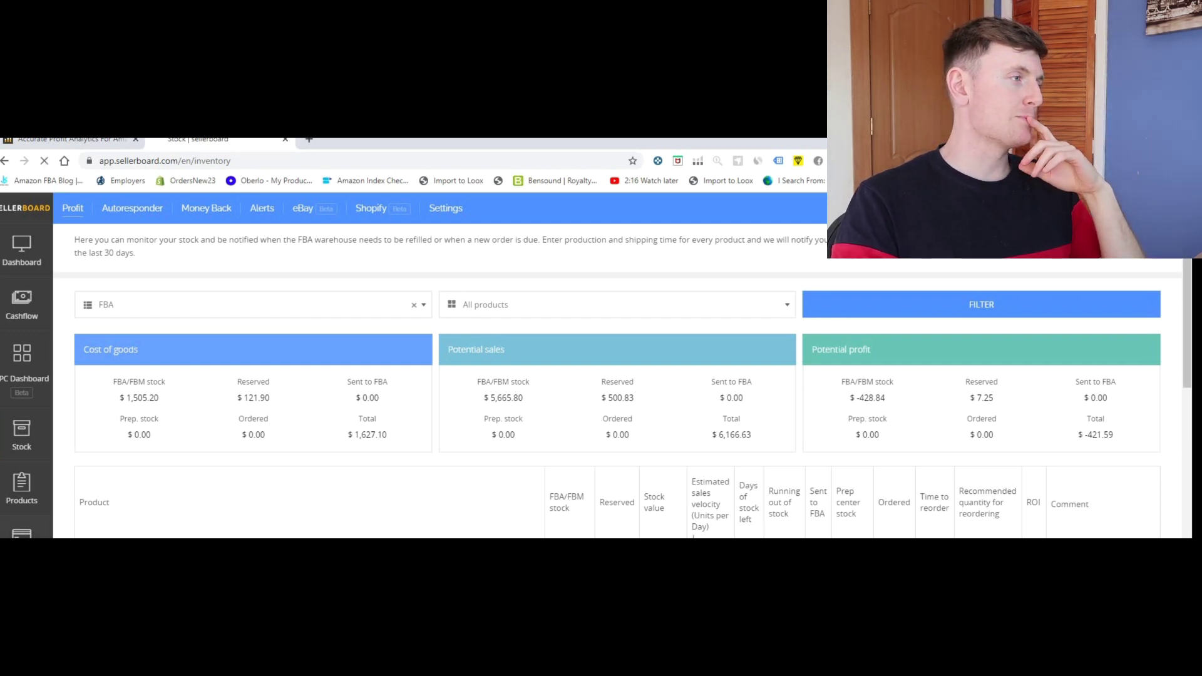